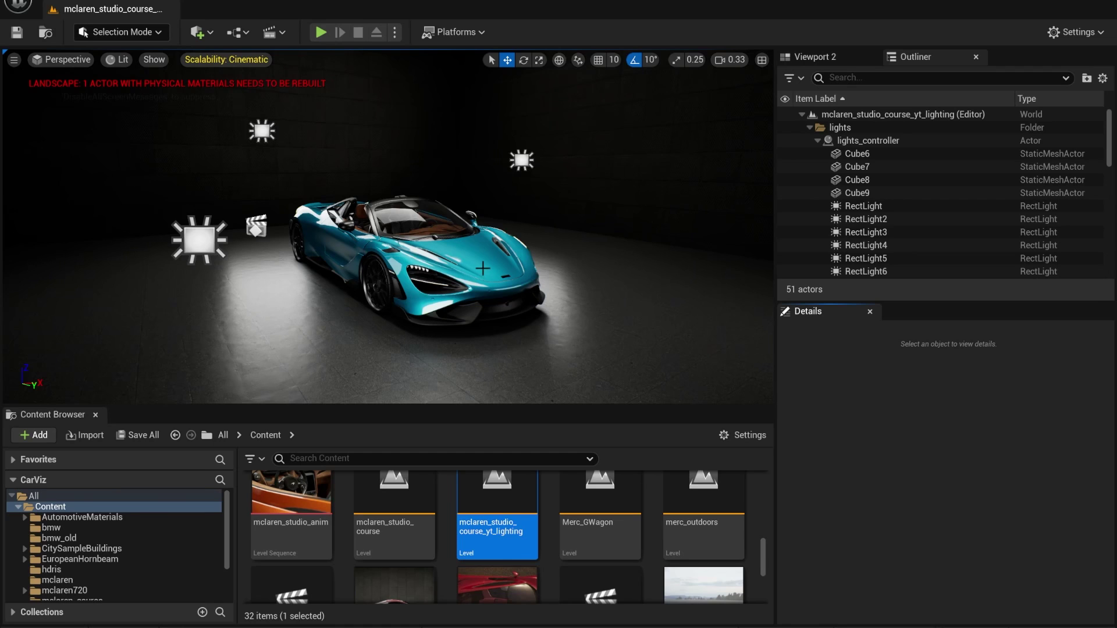
- Examine the car and the existing rect lights around it in the studio scene
right_drag(483, 269, 939, 270)
mouse_move(377, 238)
right_down()
mouse_move(387, 192)
mouse_move(396, 224)
mouse_move(360, 246)
right_up()
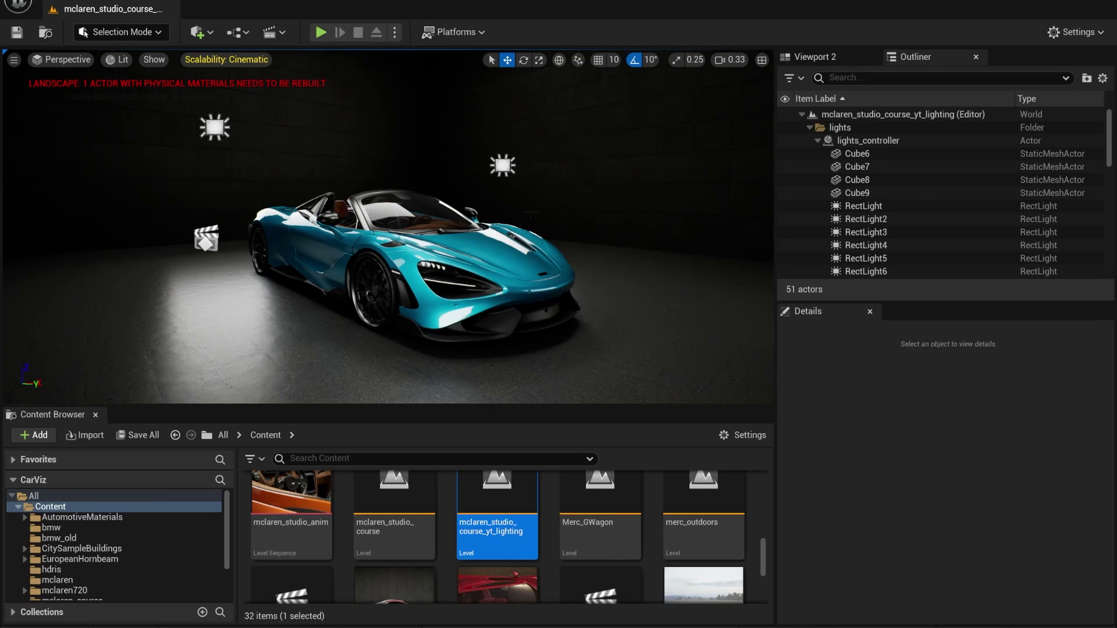
alt+drag(640, 184, 629, 197)
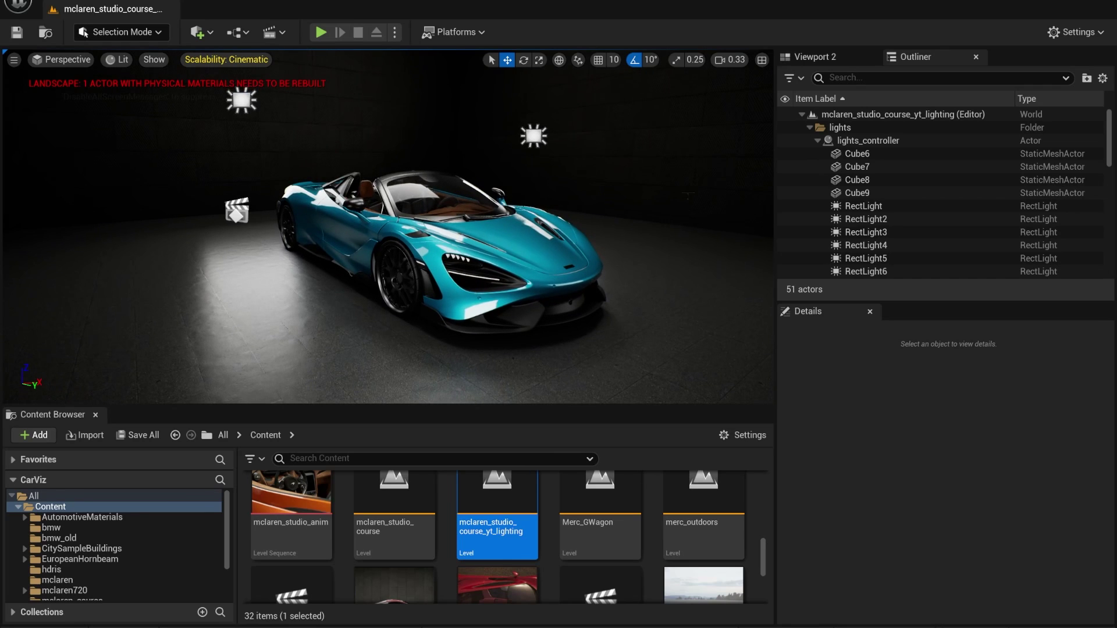
right_drag(442, 232, 469, 205)
key(s)
key(a)
key(d)
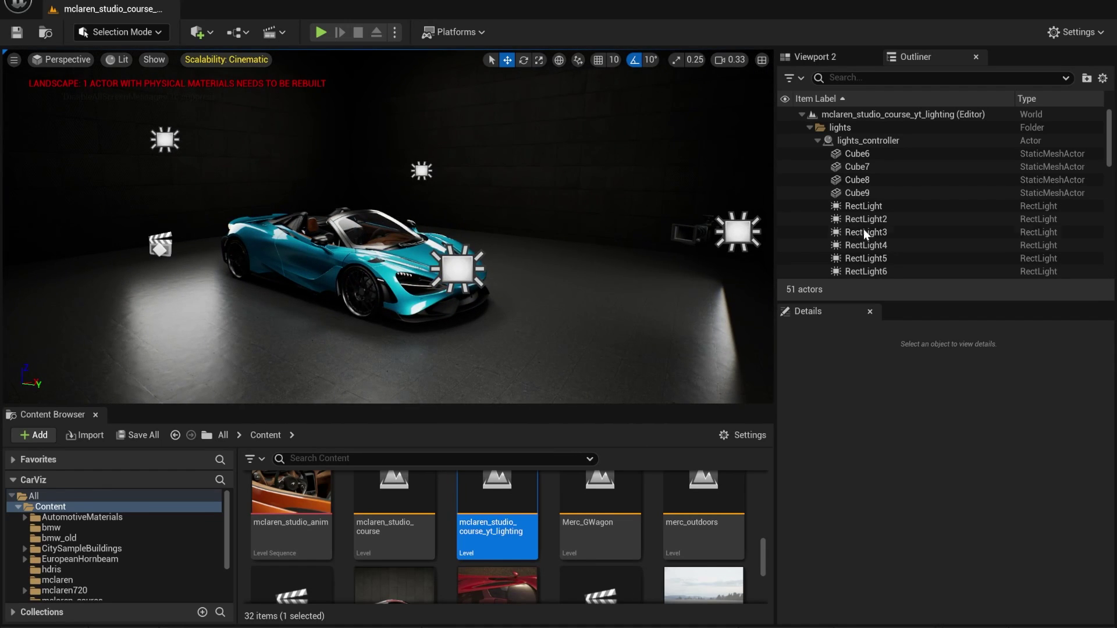
- Delete all nine existing rect lights, RectLight through RectLight9, from the level
click(870, 206)
scroll(878, 209, down, 3)
shift+click(880, 228)
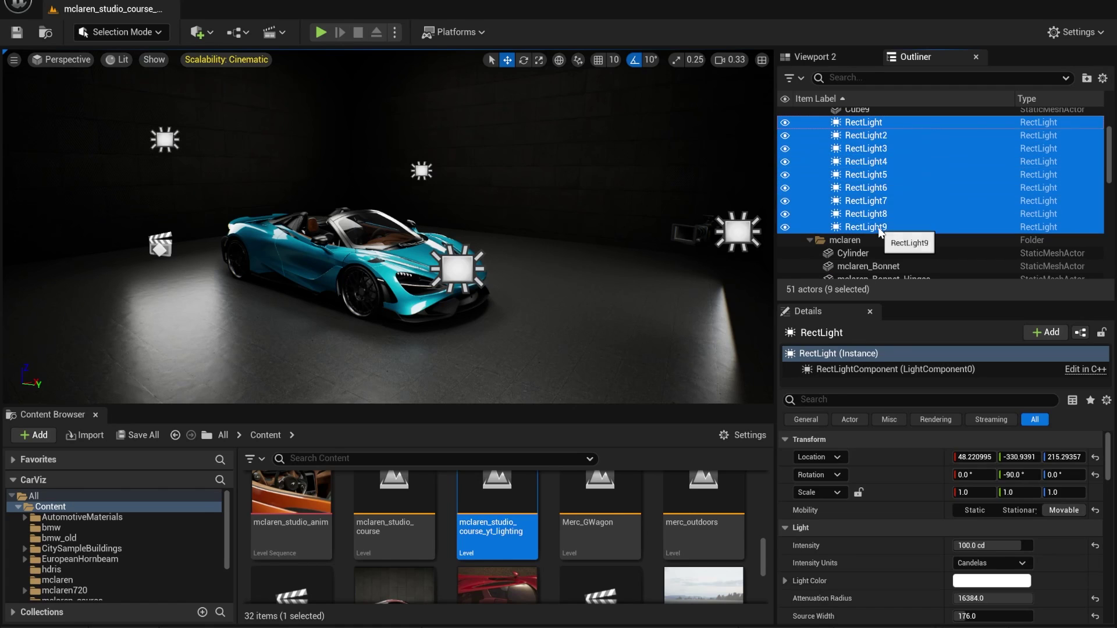
key(Delete)
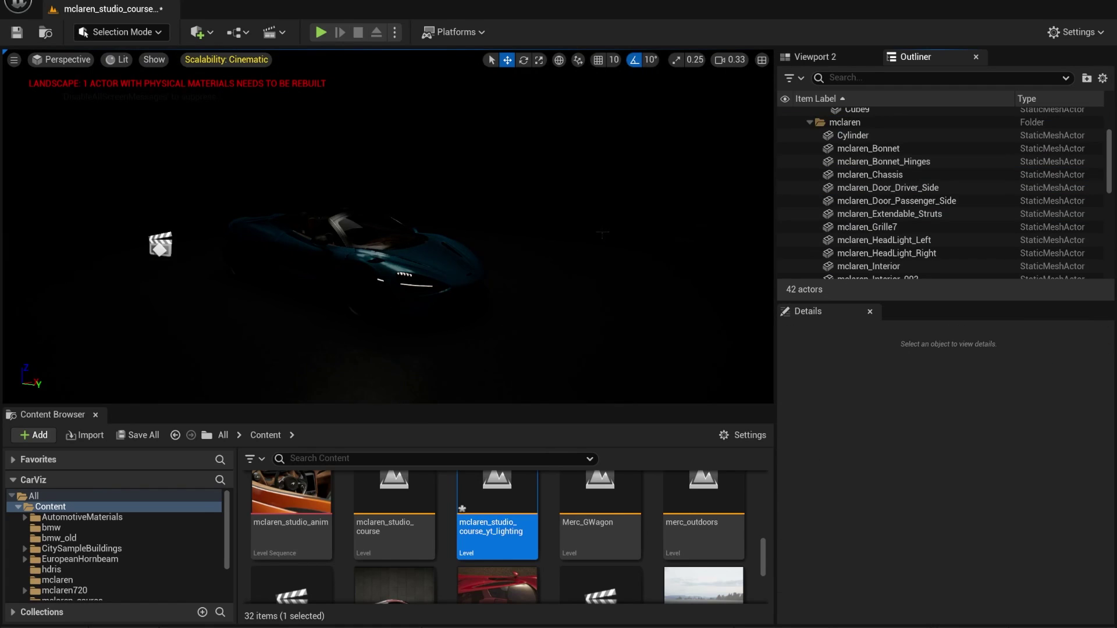
- Add a new Rect Light to the scene near the white ceiling panels
right_drag(448, 194, 173, 107)
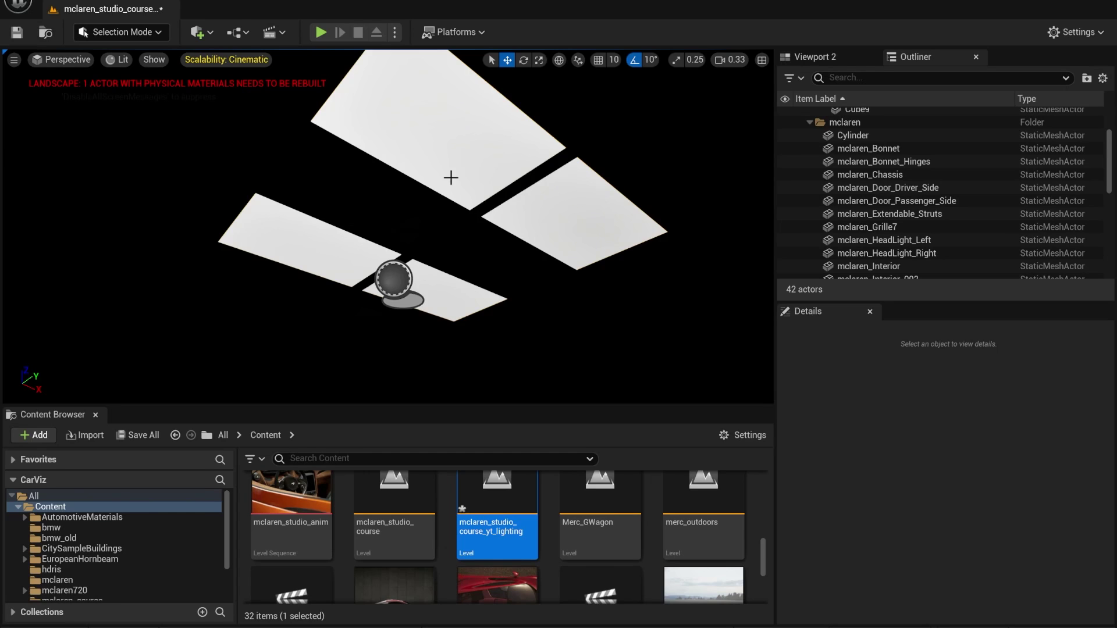
right_drag(470, 125, 470, 210)
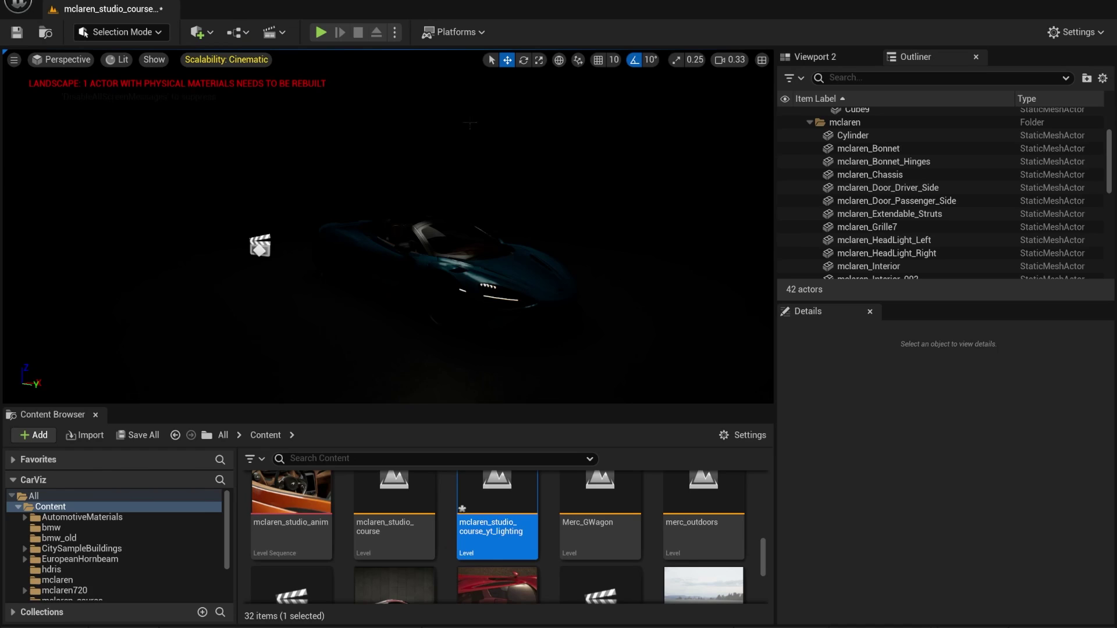
right_drag(325, 173, 326, 110)
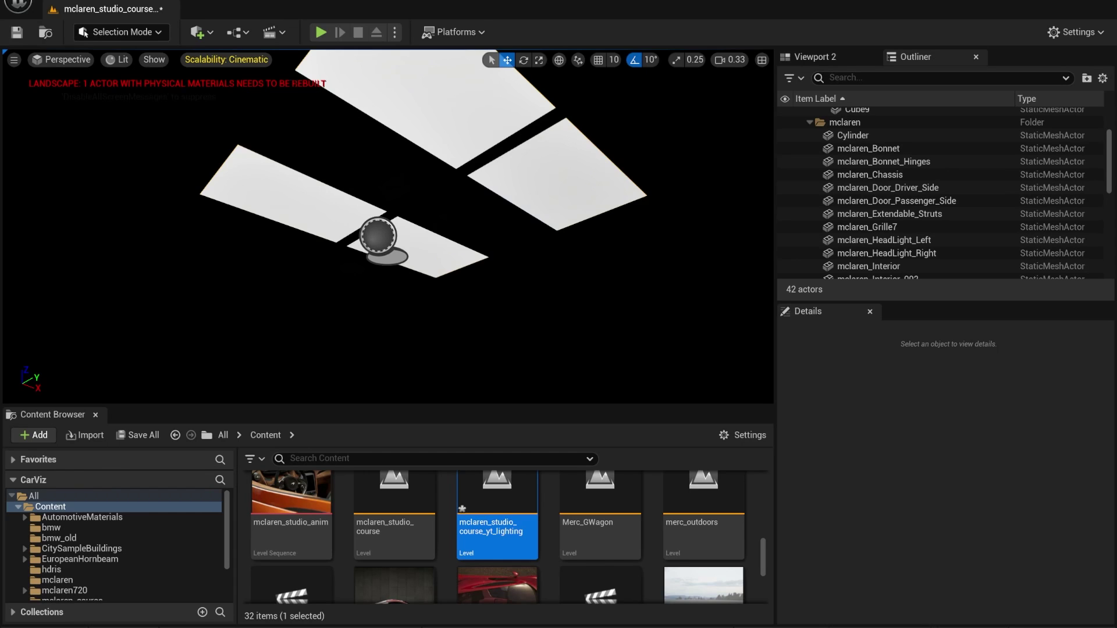
click(200, 35)
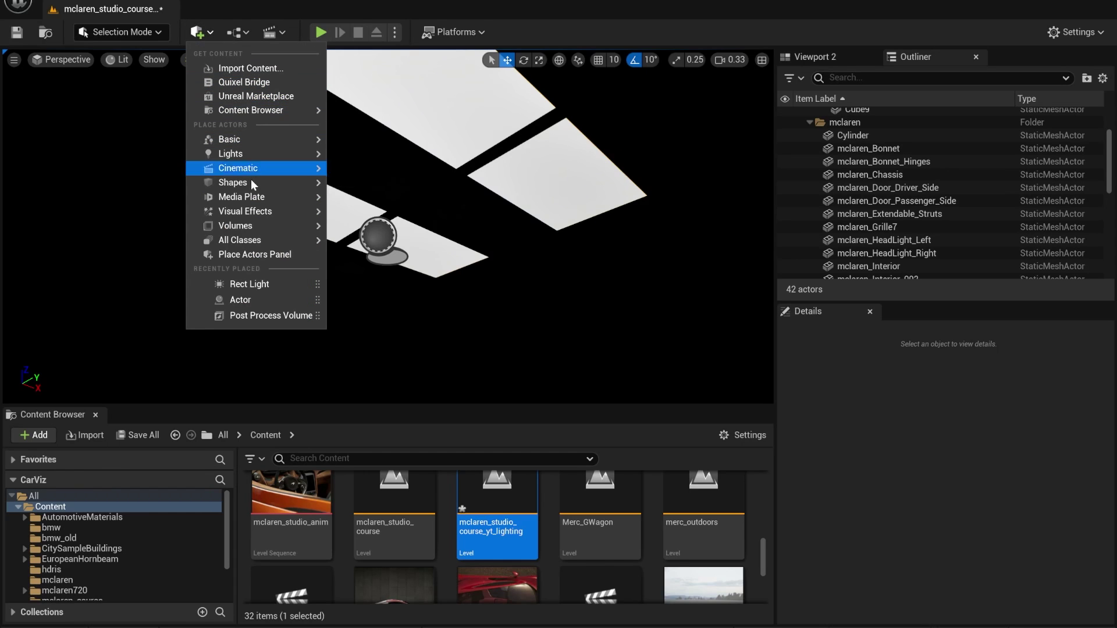
mouse_move(246, 182)
mouse_move(236, 153)
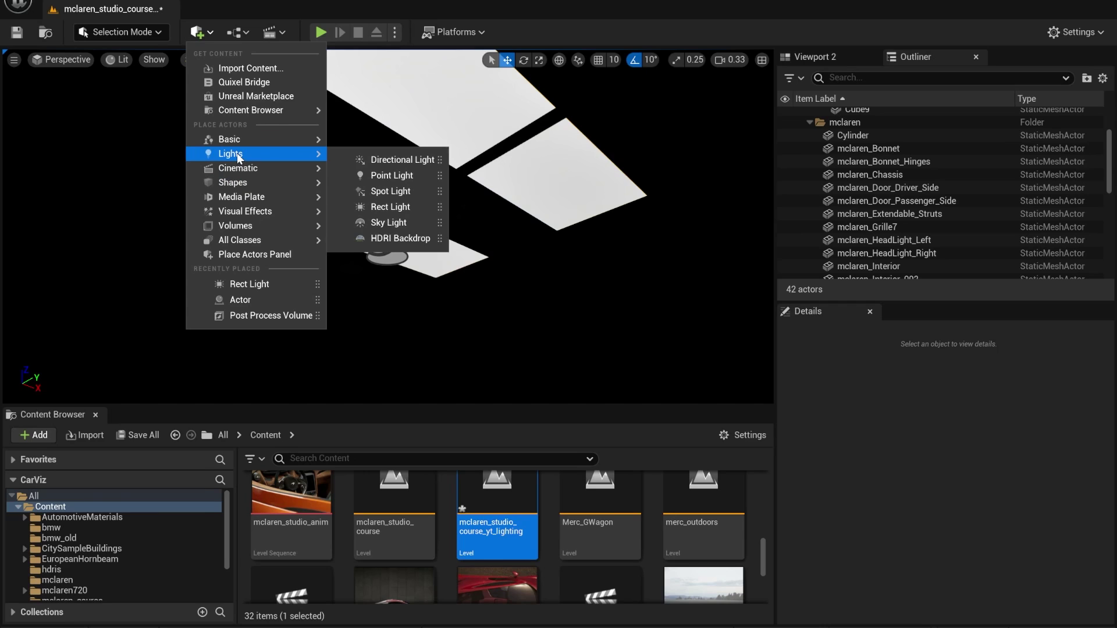
click(396, 208)
right_drag(441, 244, 441, 243)
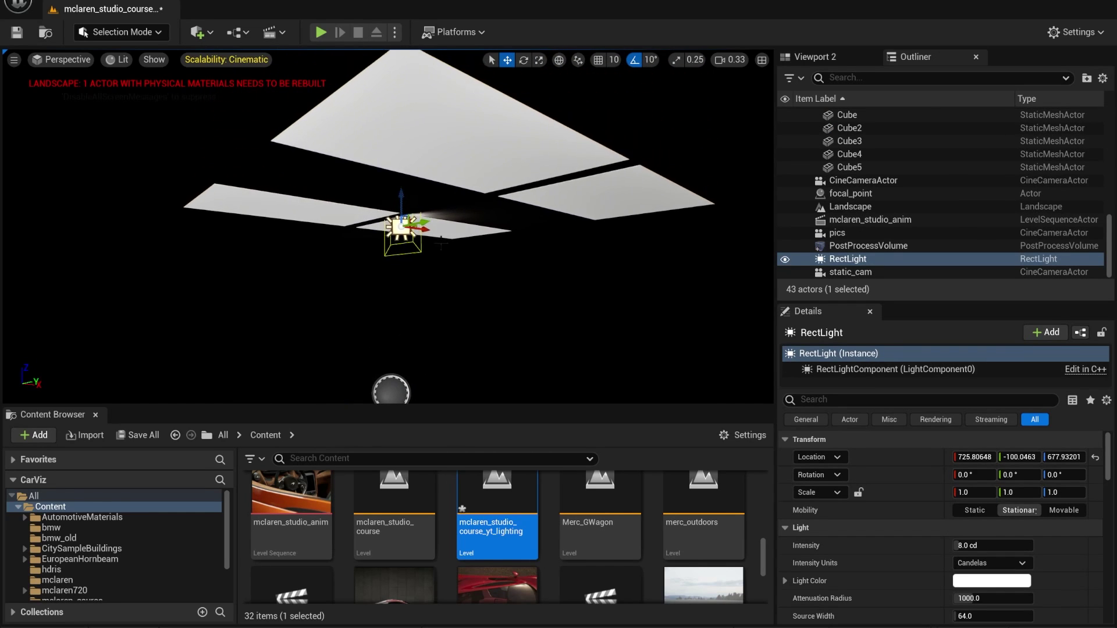
- Rotate the new rect light to -90° on the Y axis so it faces straight down
click(525, 61)
drag(388, 268, 380, 261)
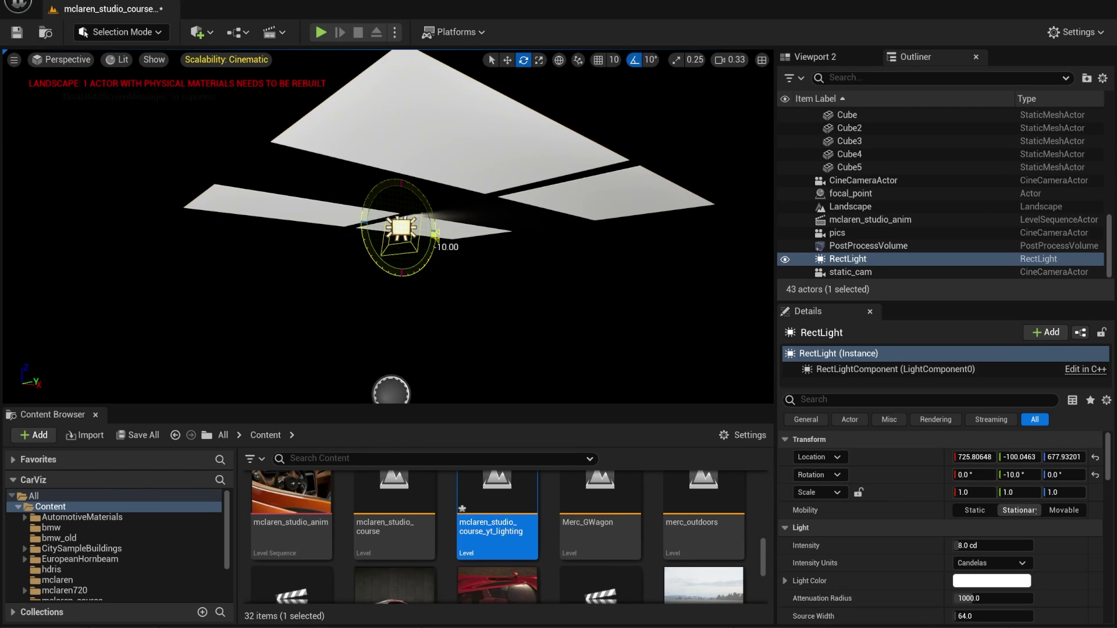
drag(435, 234, 402, 280)
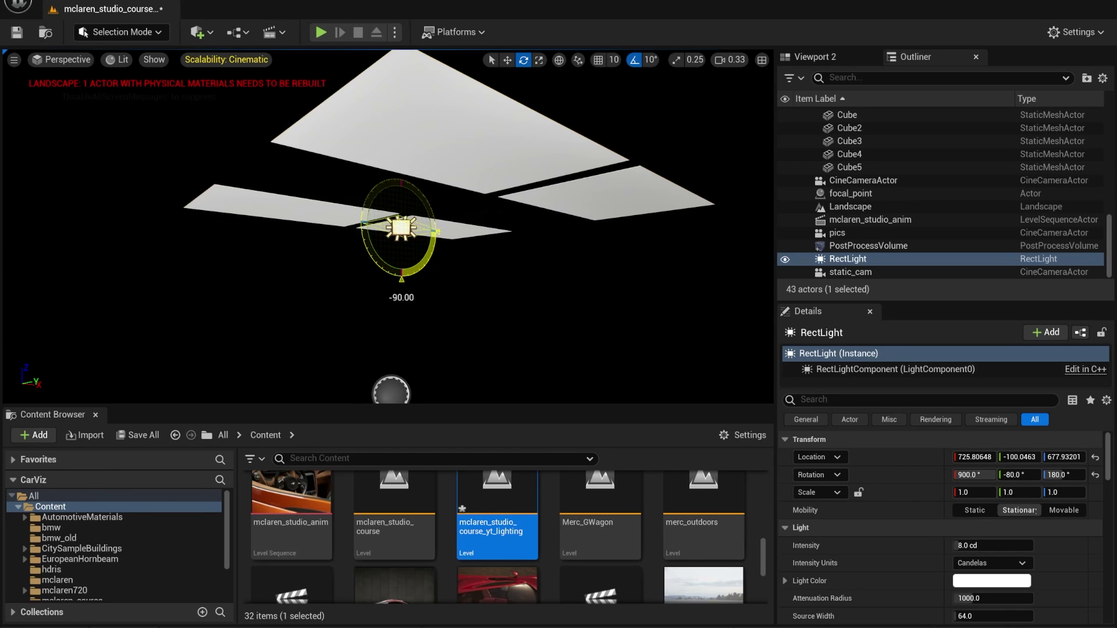
right_drag(402, 281, 355, 311)
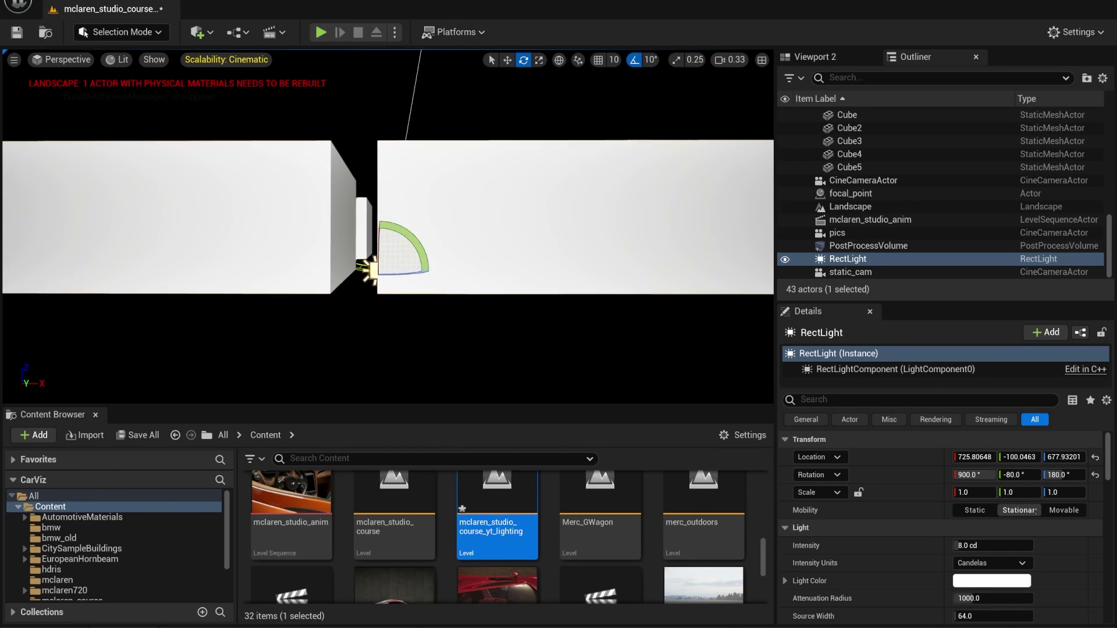
right_drag(518, 208, 518, 207)
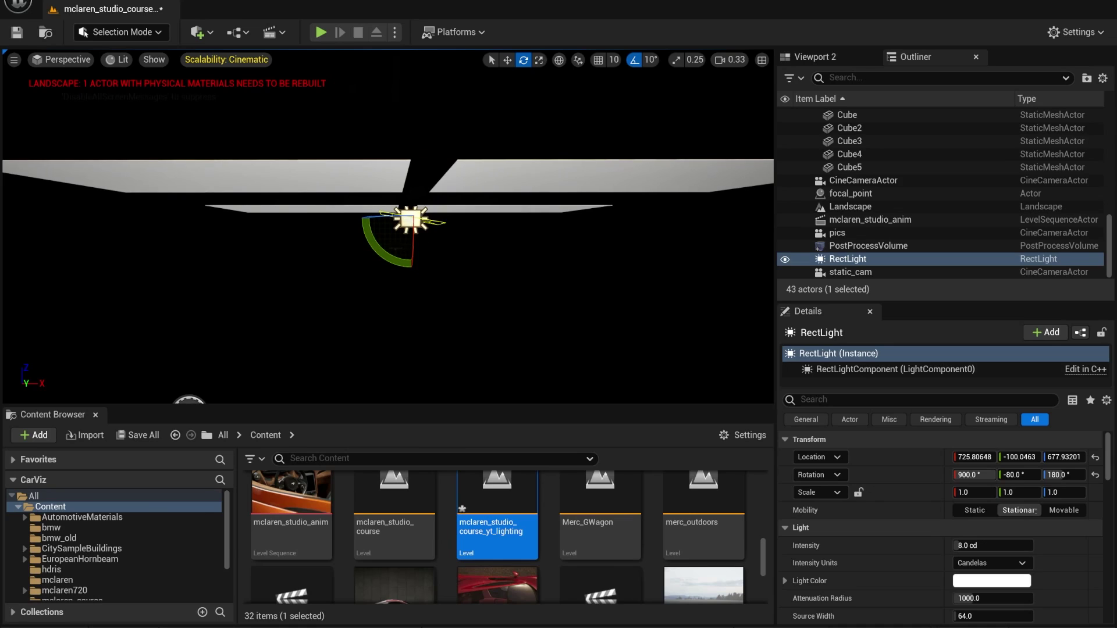
drag(383, 250, 387, 252)
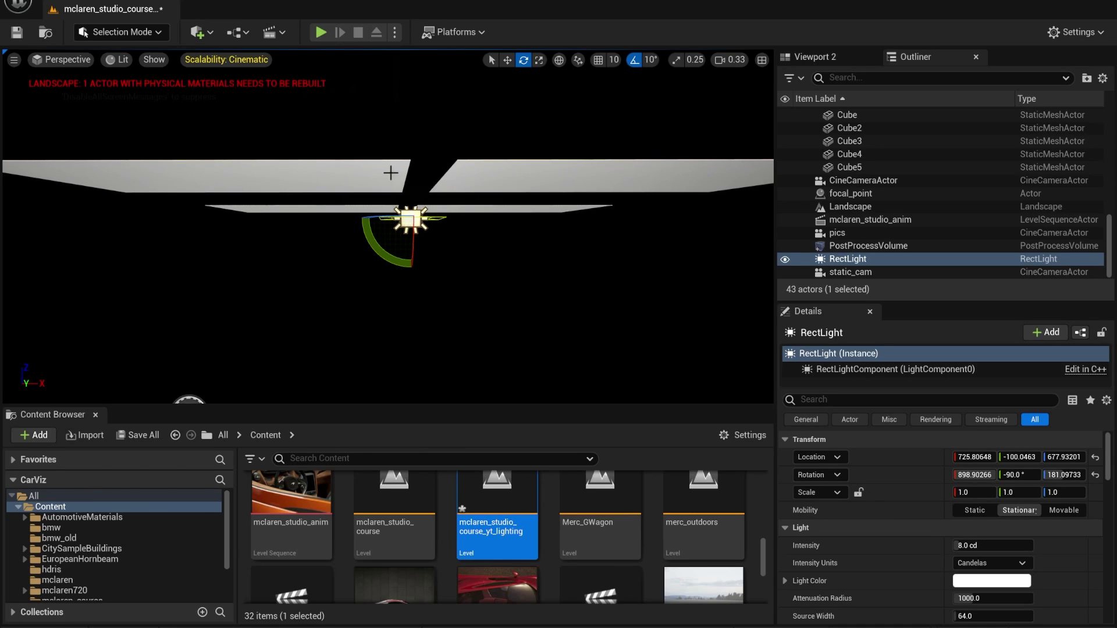
- Switch the viewport to Unlit view mode and bring the rect light at the ceiling panels into view
click(115, 61)
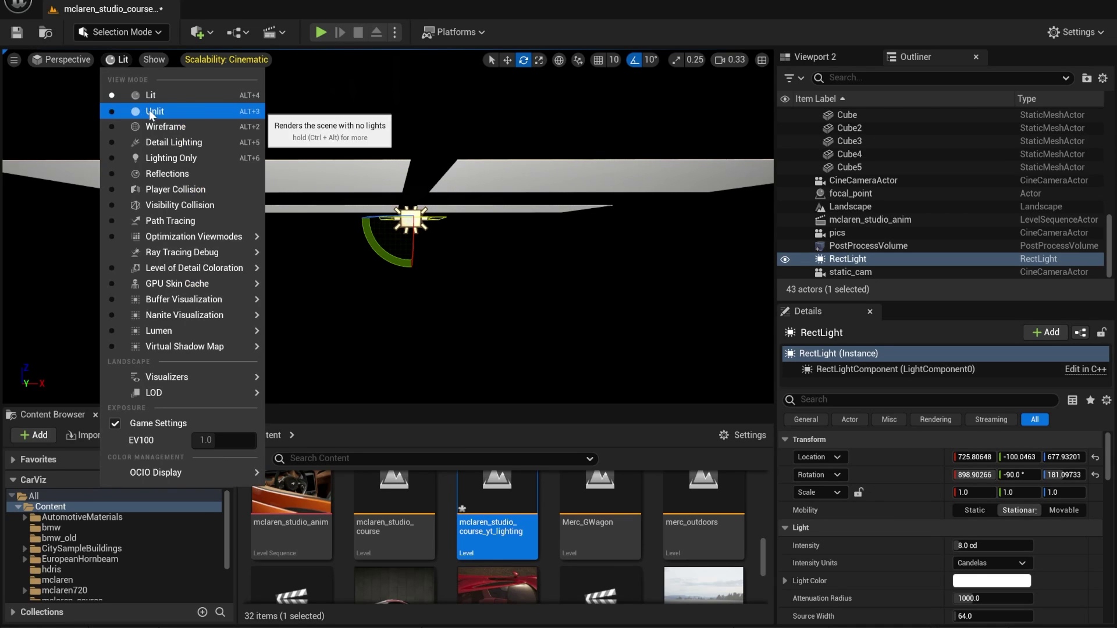
click(149, 110)
right_drag(332, 290, 338, 155)
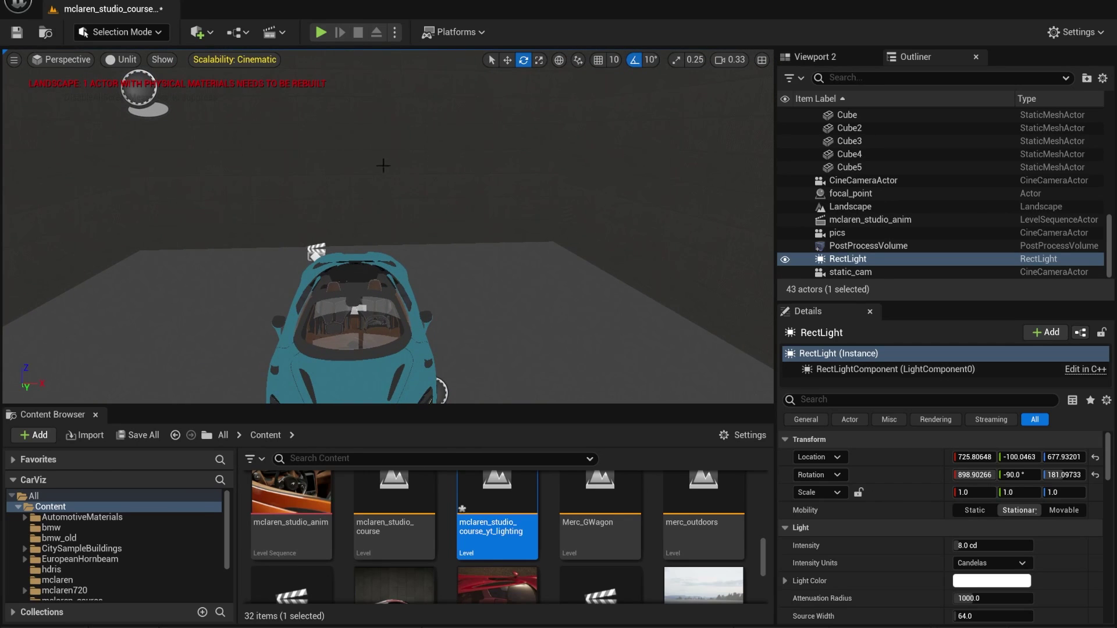
right_drag(413, 171, 424, 57)
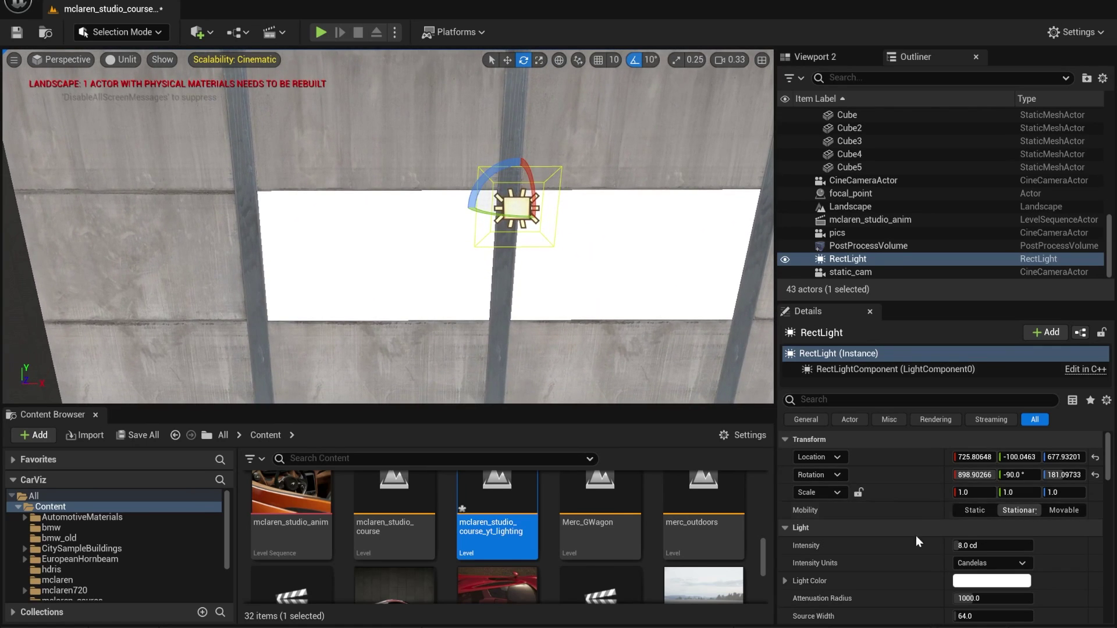
- Size the rect light to a source width of about 165.33 and height of 304, and center it on one ceiling panel
scroll(908, 544, down, 3)
drag(989, 554, 1027, 571)
click(508, 60)
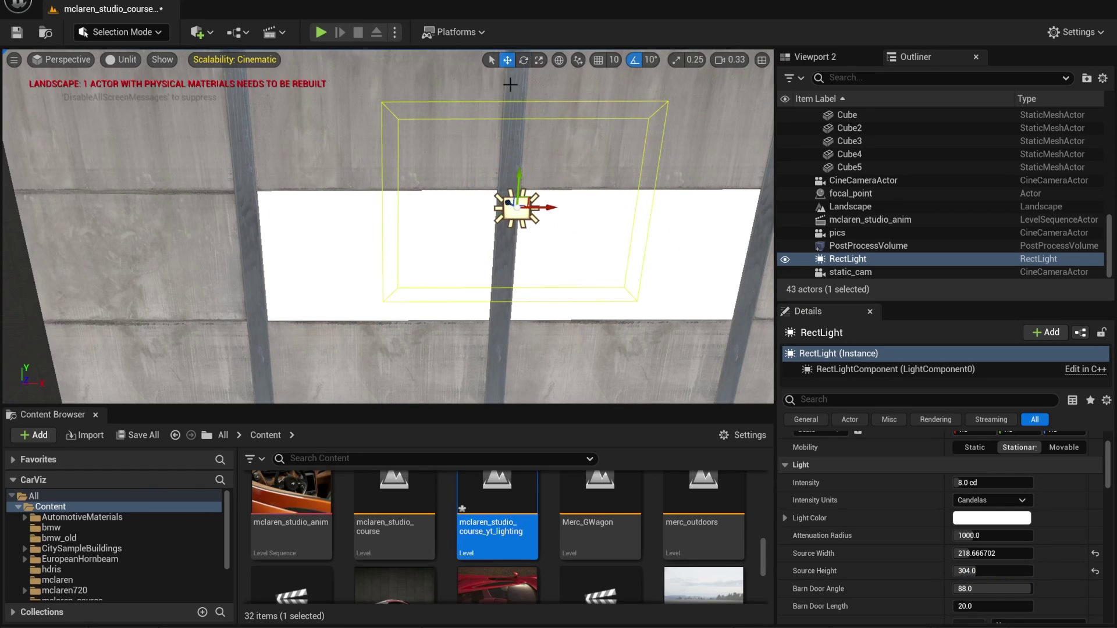
drag(526, 199, 458, 212)
right_drag(458, 212, 407, 221)
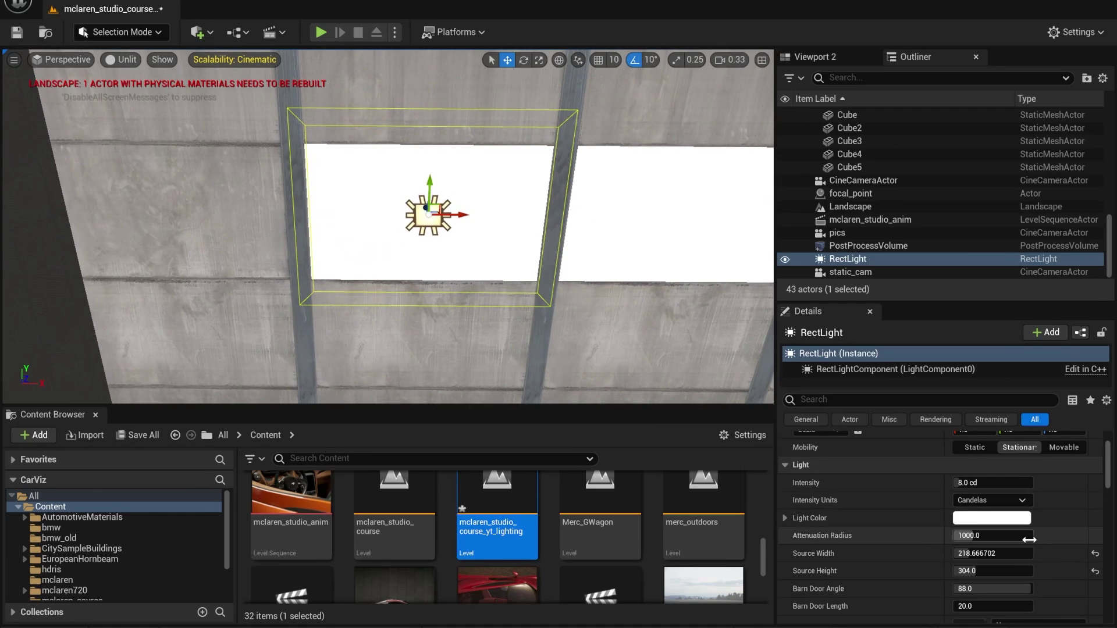
drag(995, 555, 993, 554)
- Duplicate the rect light along the X axis onto the adjacent ceiling panel in the same row
right_drag(581, 303, 611, 326)
mouse_move(422, 255)
right_down()
mouse_move(428, 271)
mouse_move(421, 255)
right_up()
alt+drag(321, 238, 513, 244)
right_drag(513, 244, 494, 250)
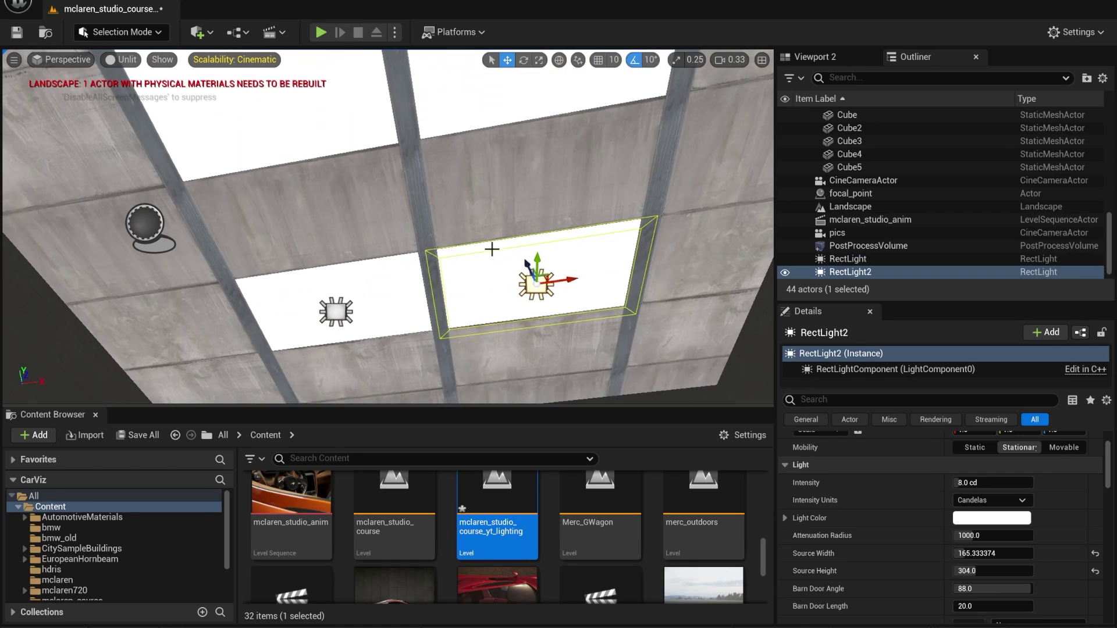
- Duplicate both rect lights together and move the copies onto the two panels of the other ceiling row
ctrl+click(339, 312)
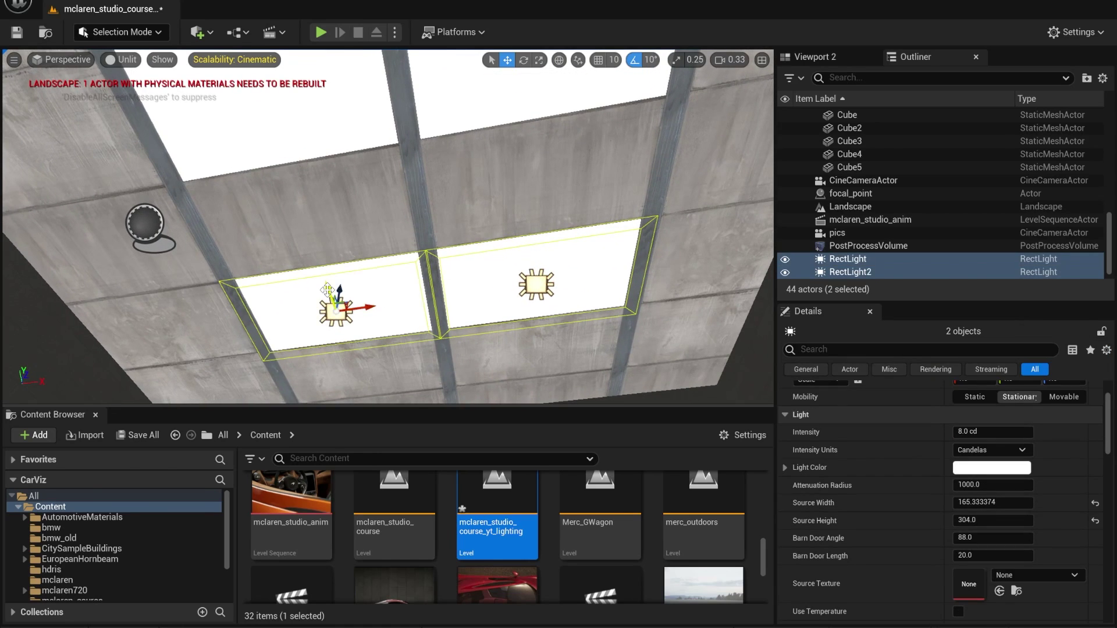
alt+drag(327, 290, 301, 211)
right_drag(404, 261, 428, 268)
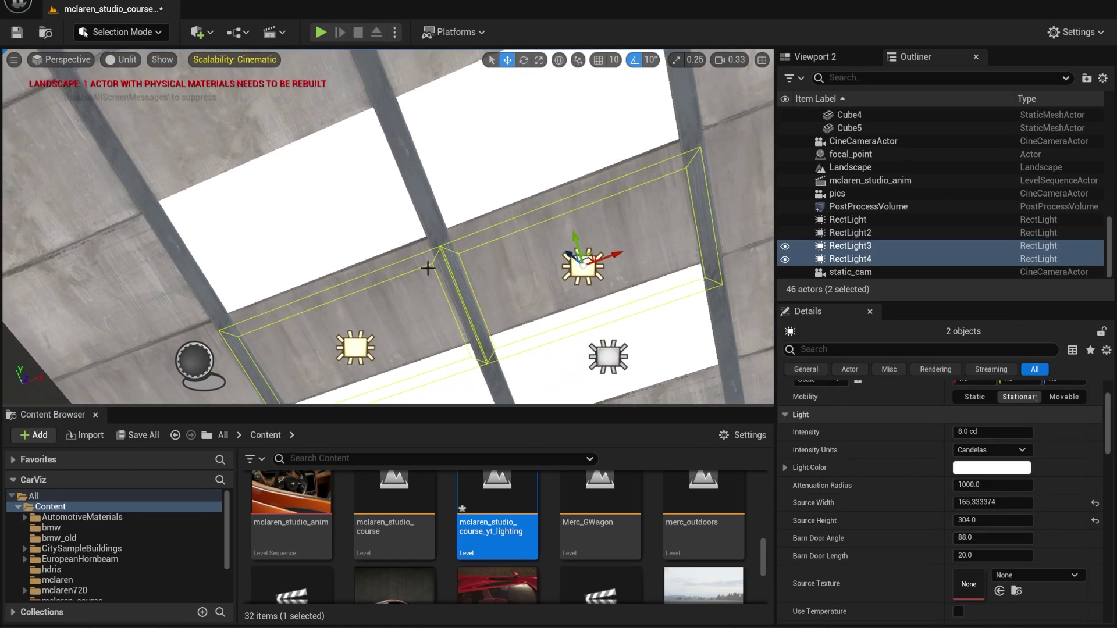
drag(577, 244, 473, 108)
right_drag(473, 107, 577, 291)
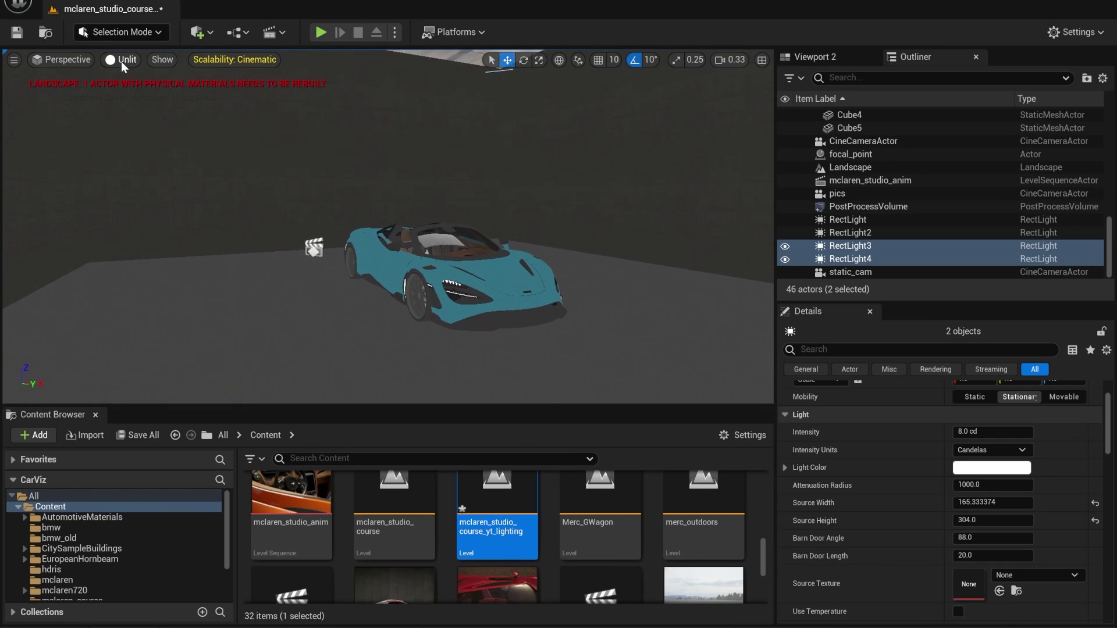
- Switch the viewport back to Lit view mode with the car in view
click(122, 60)
click(146, 96)
right_drag(474, 251, 514, 303)
- Select all four rect lights and set their intensity to 16 cd
ctrl+click(380, 239)
ctrl+click(515, 256)
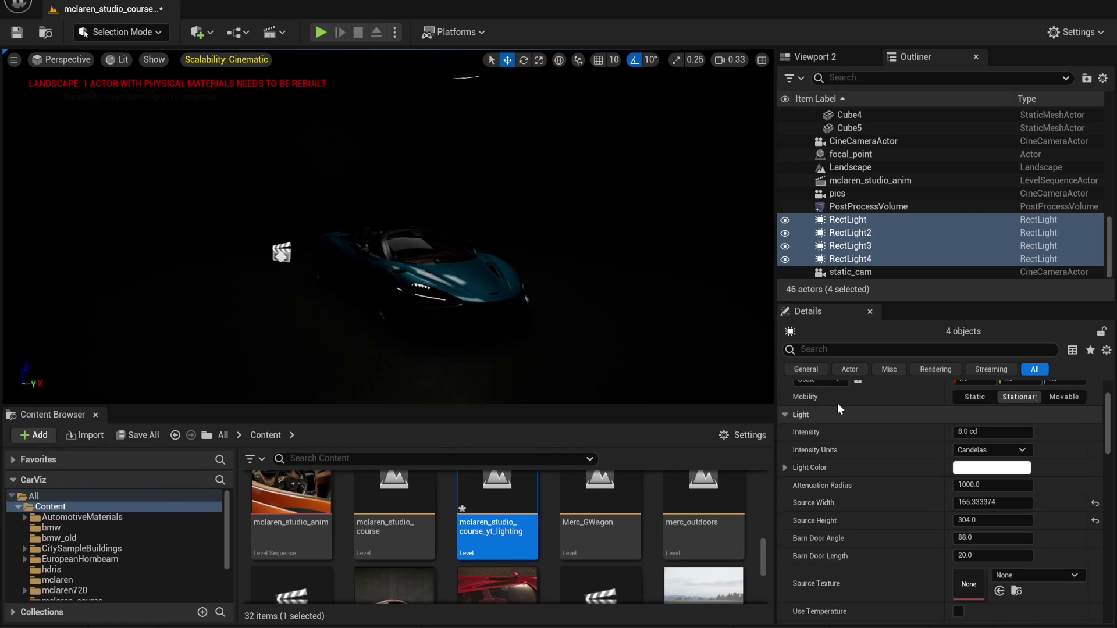
click(990, 432)
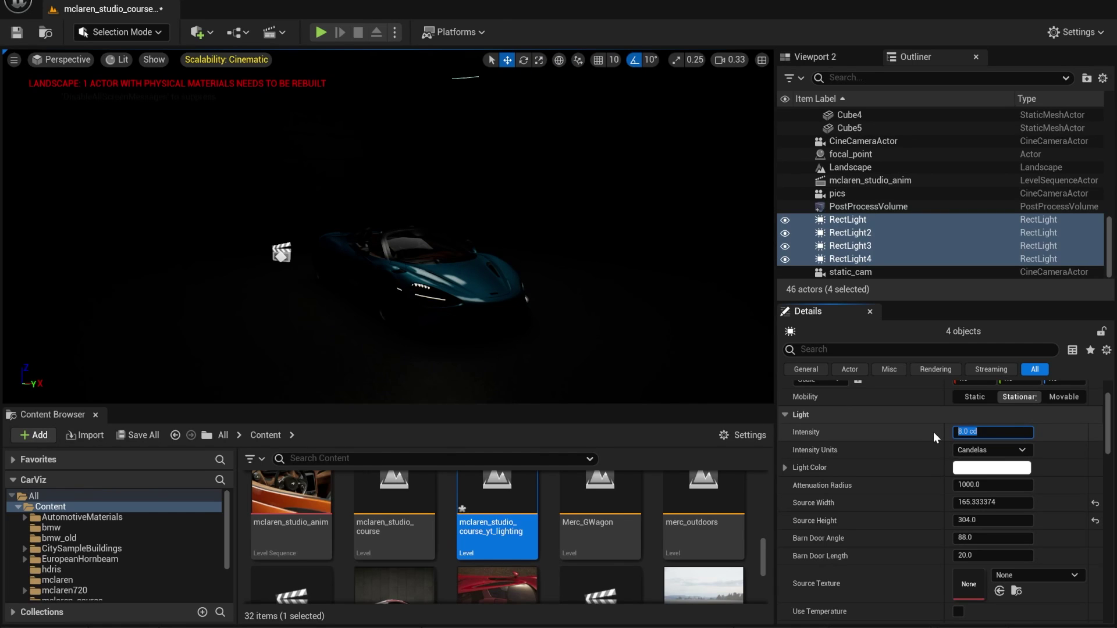
text(16)
key(Return)
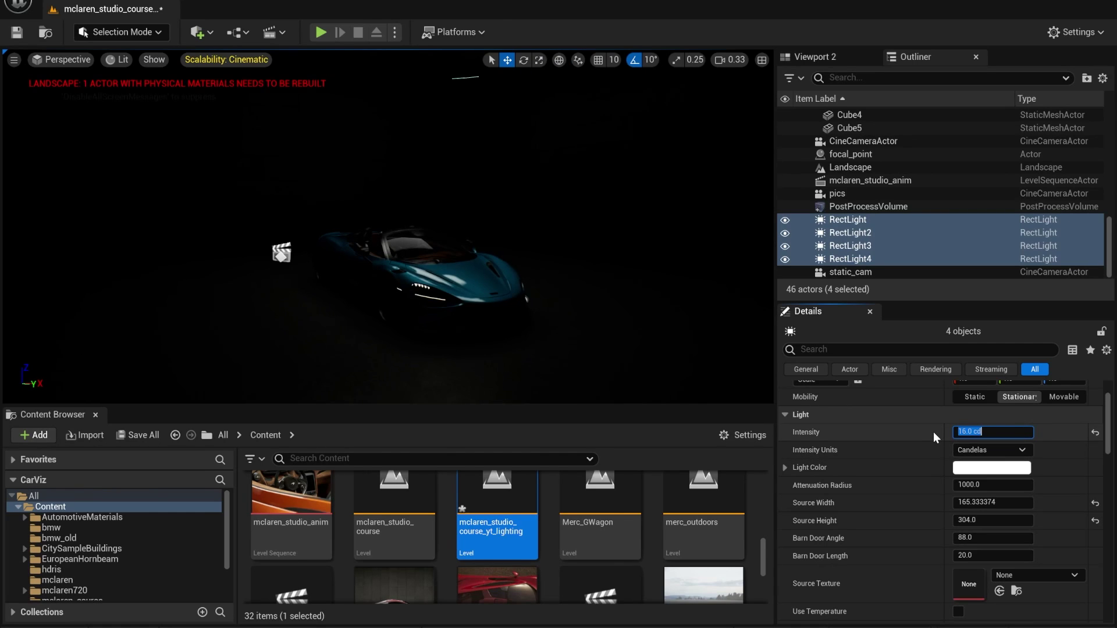
- Set the intensity of the four selected rect lights to 100 cd
click(999, 429)
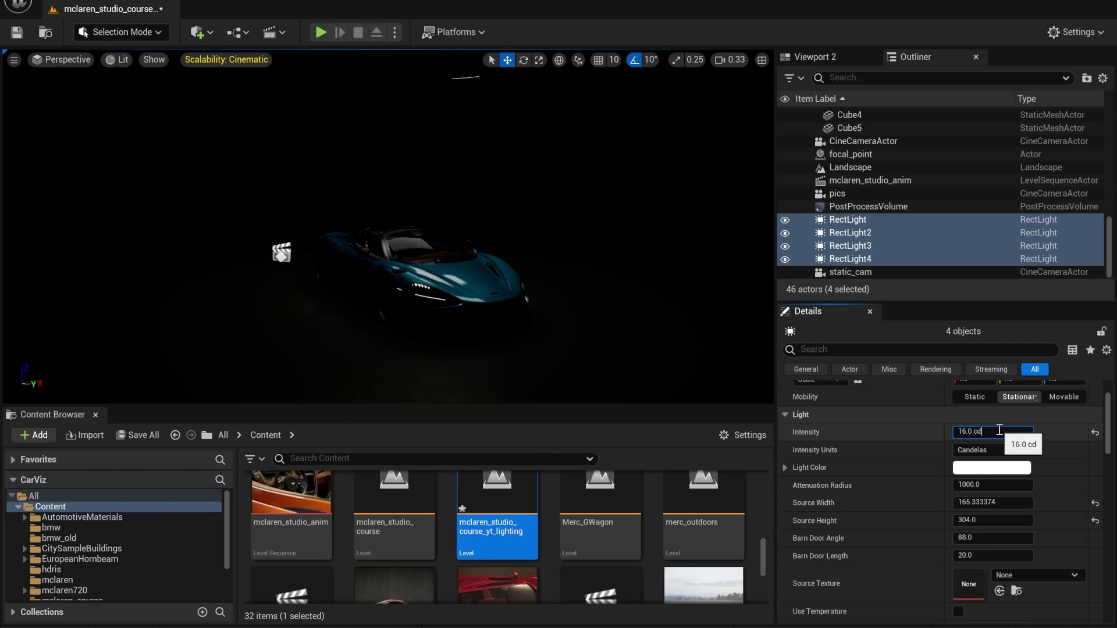
double_click(981, 433)
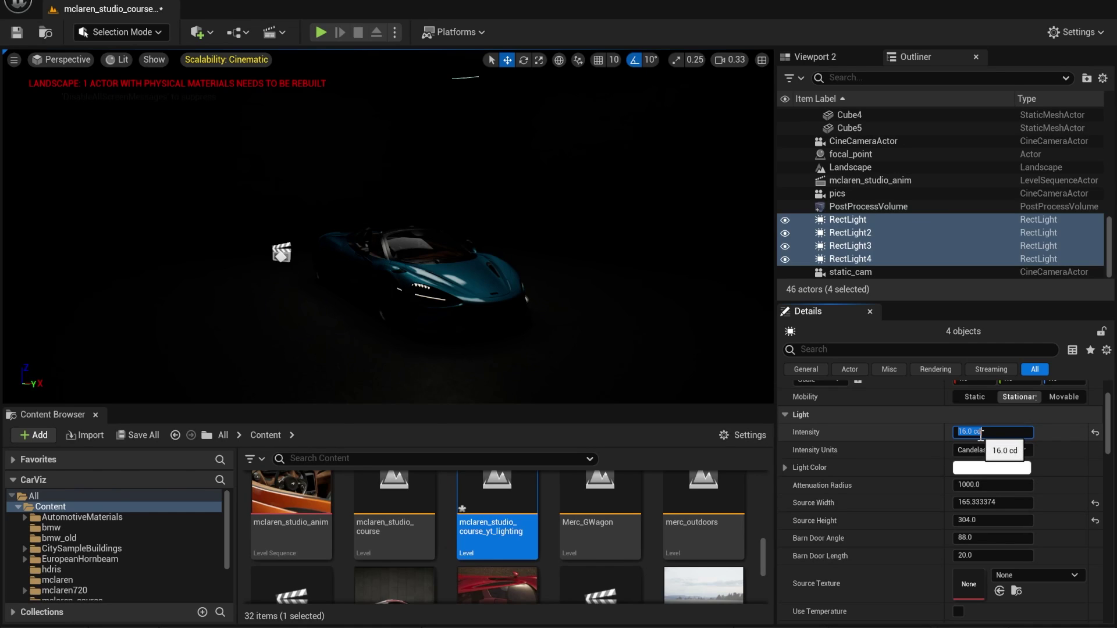
text(100)
key(Return)
- Raise the intensity of the four selected rect lights to 150 cd and check the car's lighting
right_drag(523, 244, 547, 227)
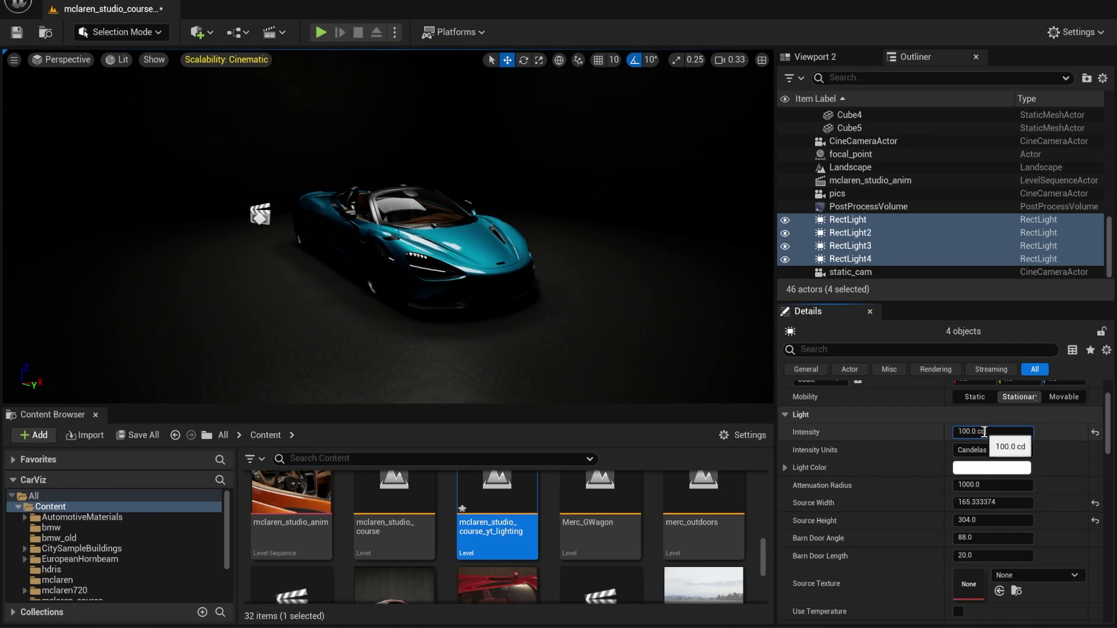
text(150)
key(Return)
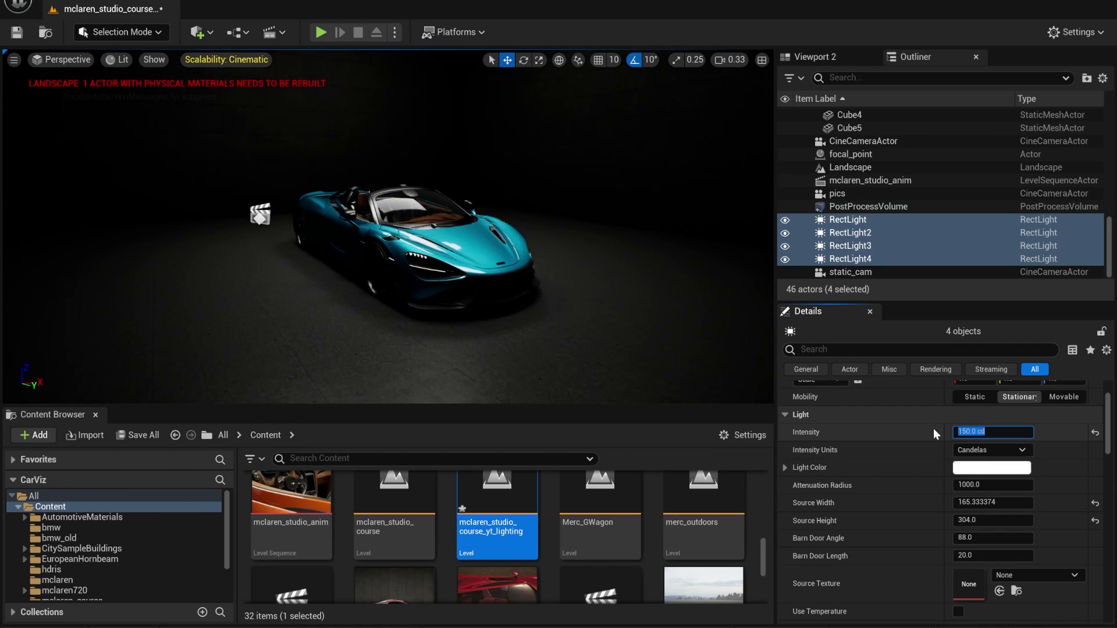
right_drag(524, 262, 556, 247)
key(w)
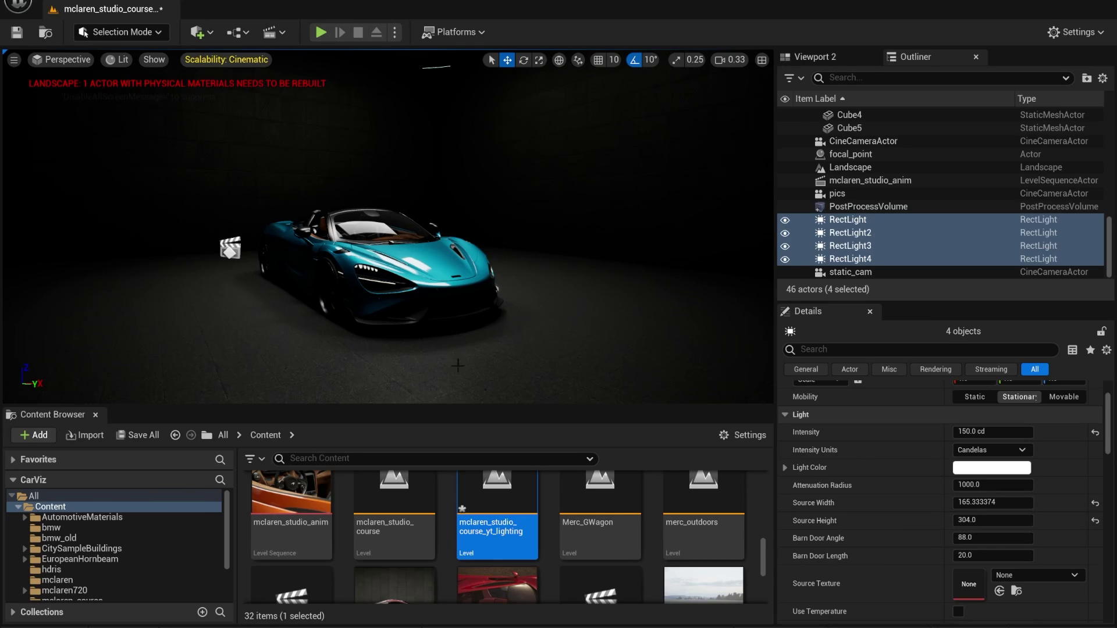
- Hide only the first rect light and show it again to compare its effect on the car
click(817, 223)
click(787, 222)
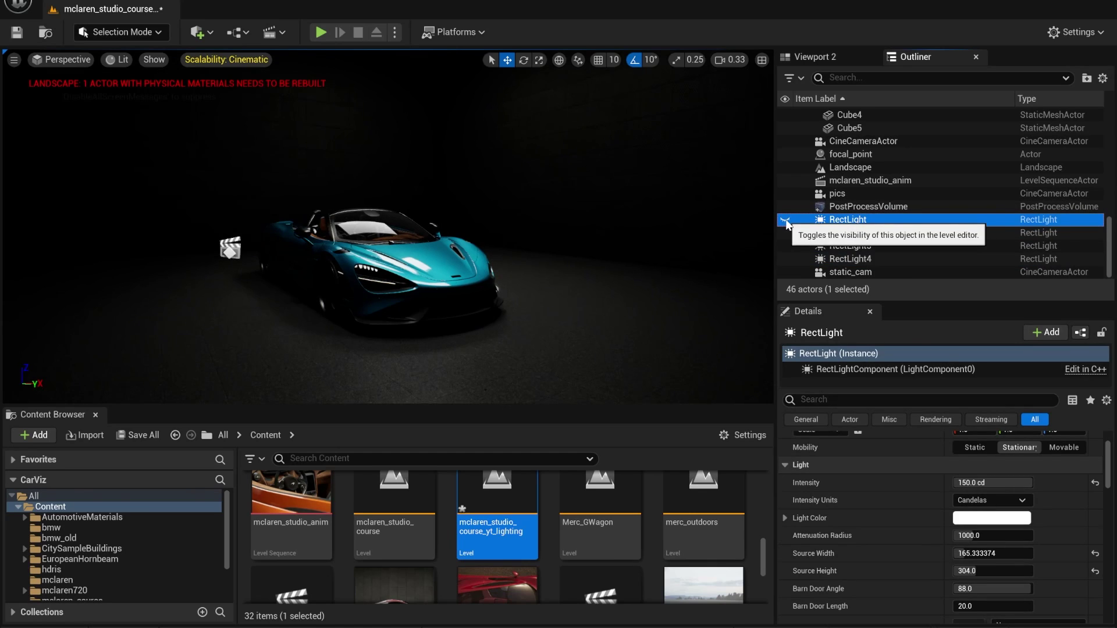
click(786, 221)
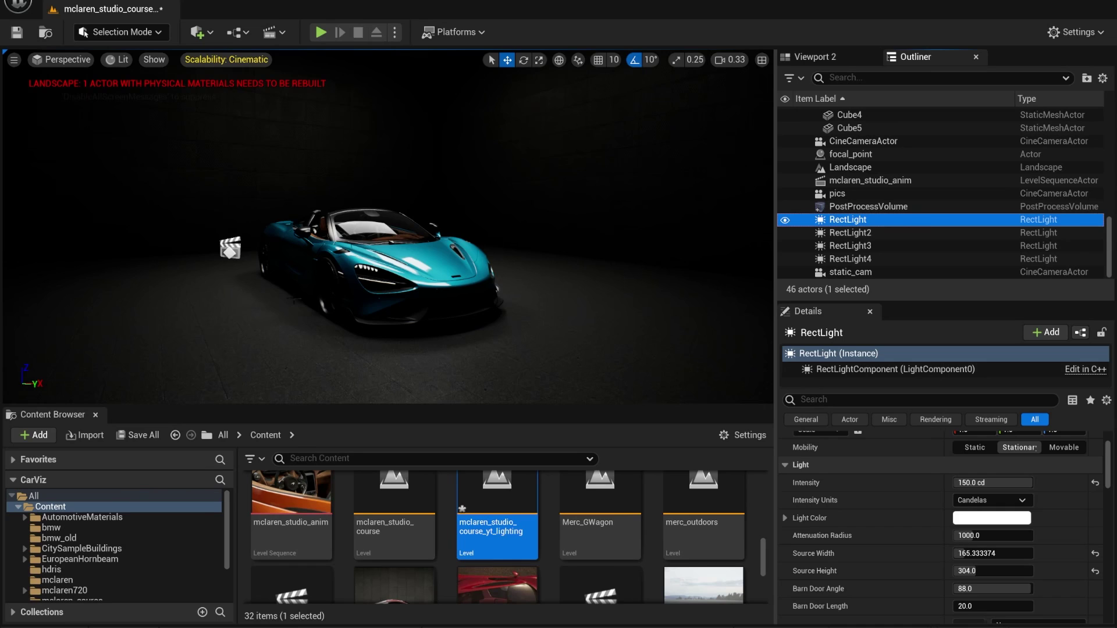
- Duplicate the first ceiling rect light, lower the copy beside the car and move it outward toward the side wall
right_drag(531, 193, 529, 194)
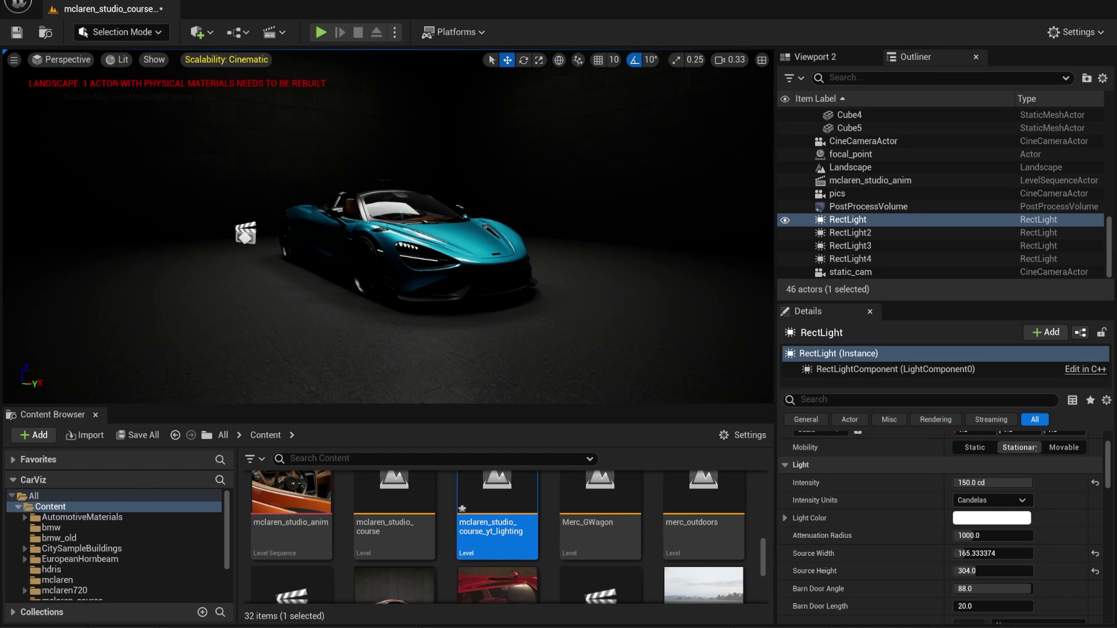
key(f)
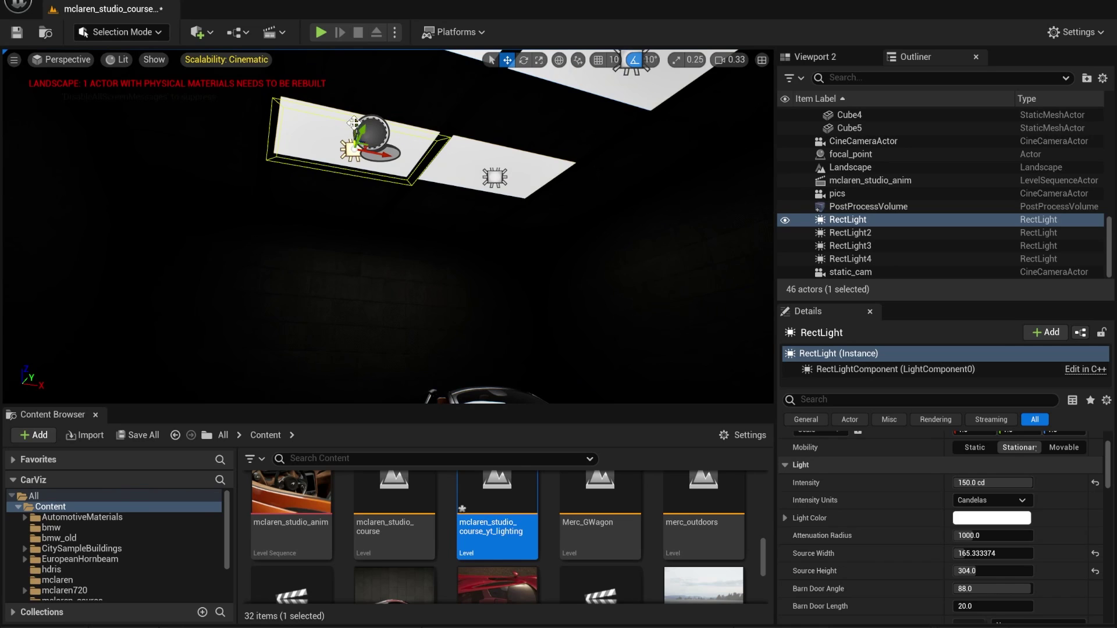
alt+drag(354, 124, 345, 343)
right_drag(345, 343, 390, 351)
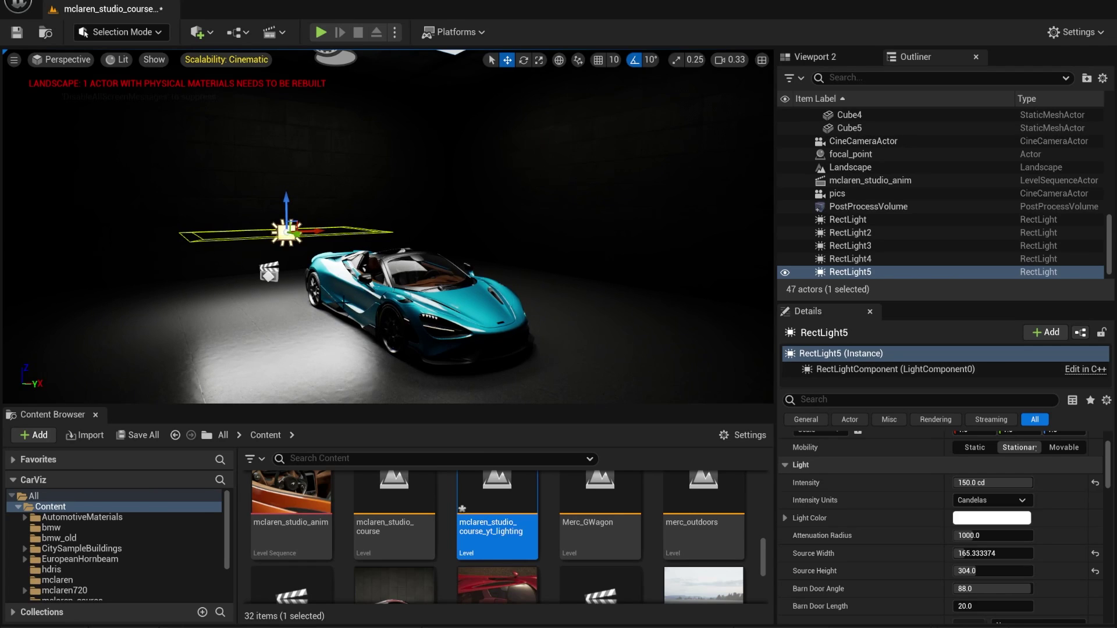
drag(307, 231, 117, 235)
right_drag(118, 235, 103, 230)
alt+drag(262, 353, 250, 343)
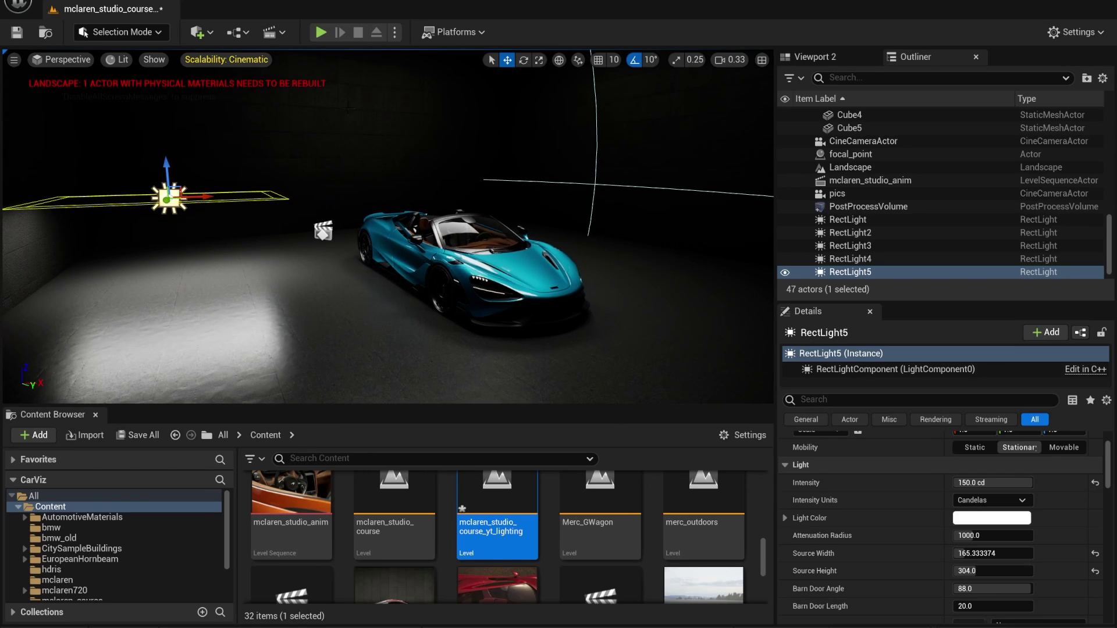
- Rotate the lowered light upright to face the car and set its source to about 330.67 wide and 138.67 high
click(524, 60)
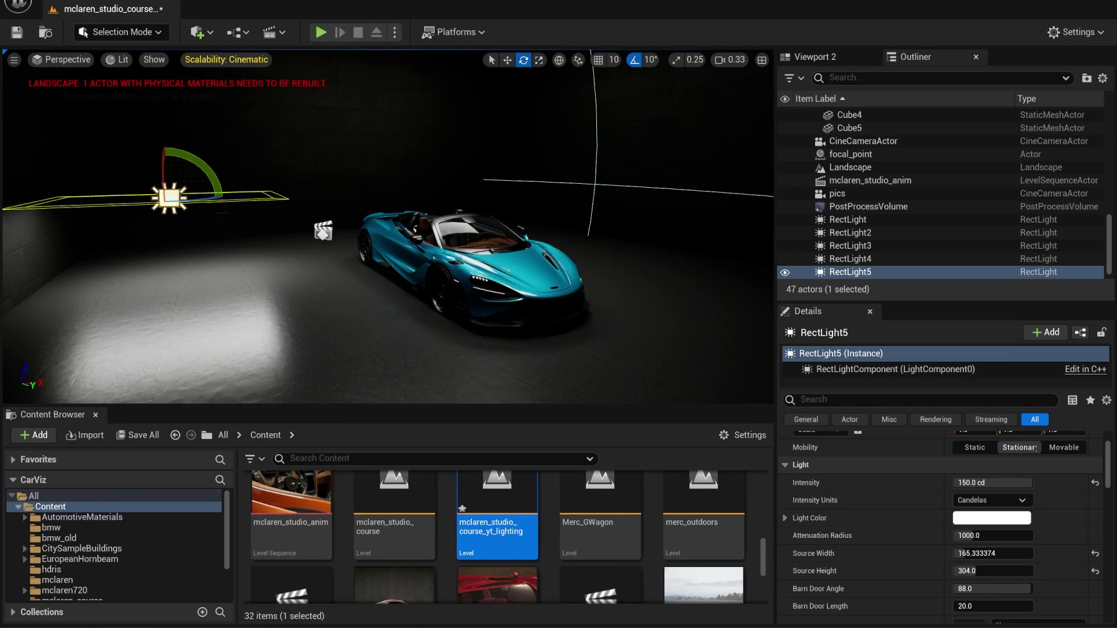
drag(222, 183, 231, 239)
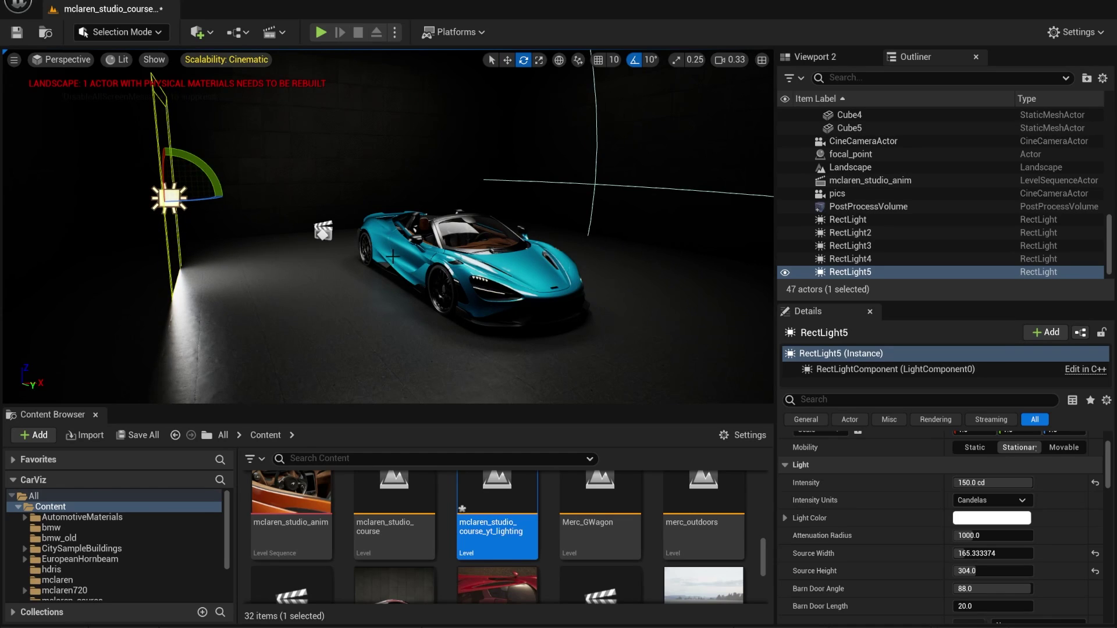
right_drag(487, 227, 423, 213)
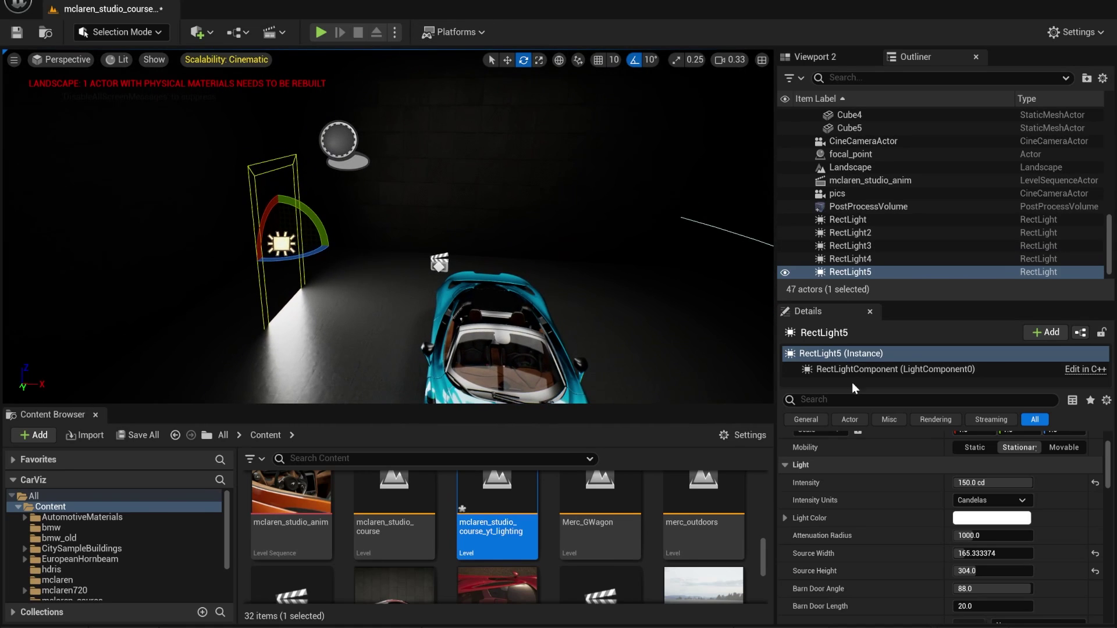
mouse_move(984, 554)
mouse_down()
mouse_move(1024, 554)
mouse_move(973, 571)
mouse_up()
right_drag(581, 279, 658, 262)
right_drag(379, 226, 361, 226)
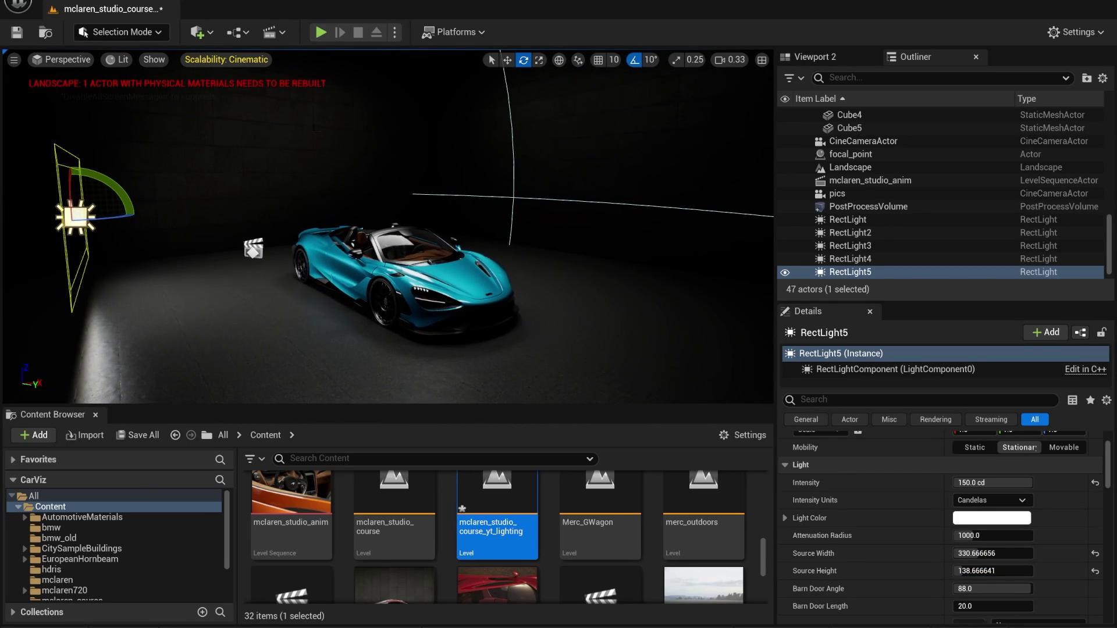
- Move the upright side light back along the side wall toward the rear of the studio
click(507, 60)
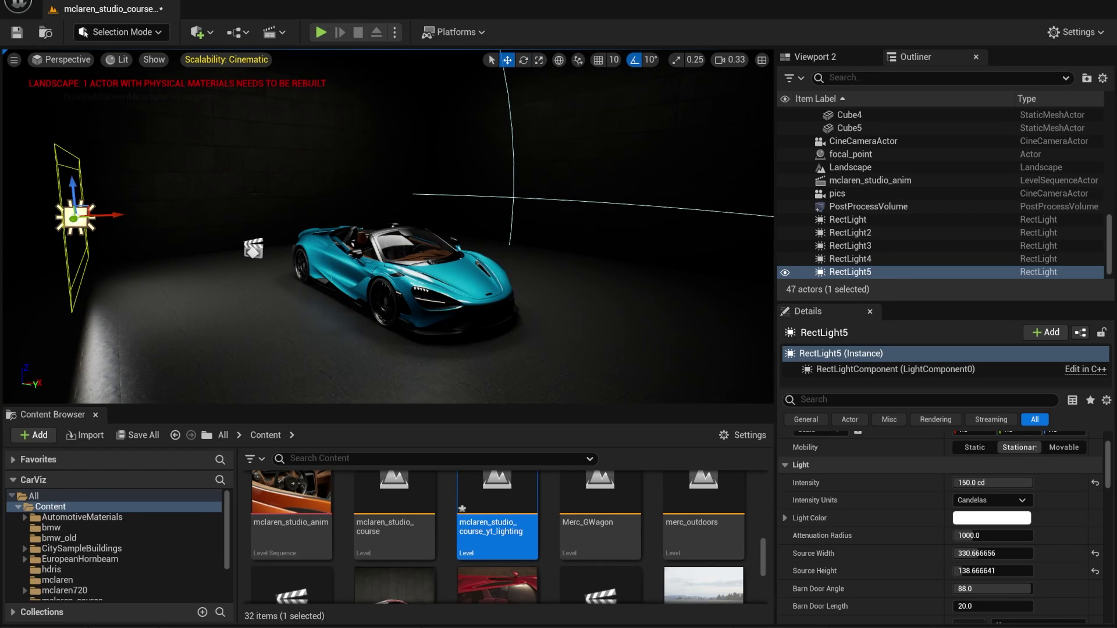
right_drag(388, 227, 390, 262)
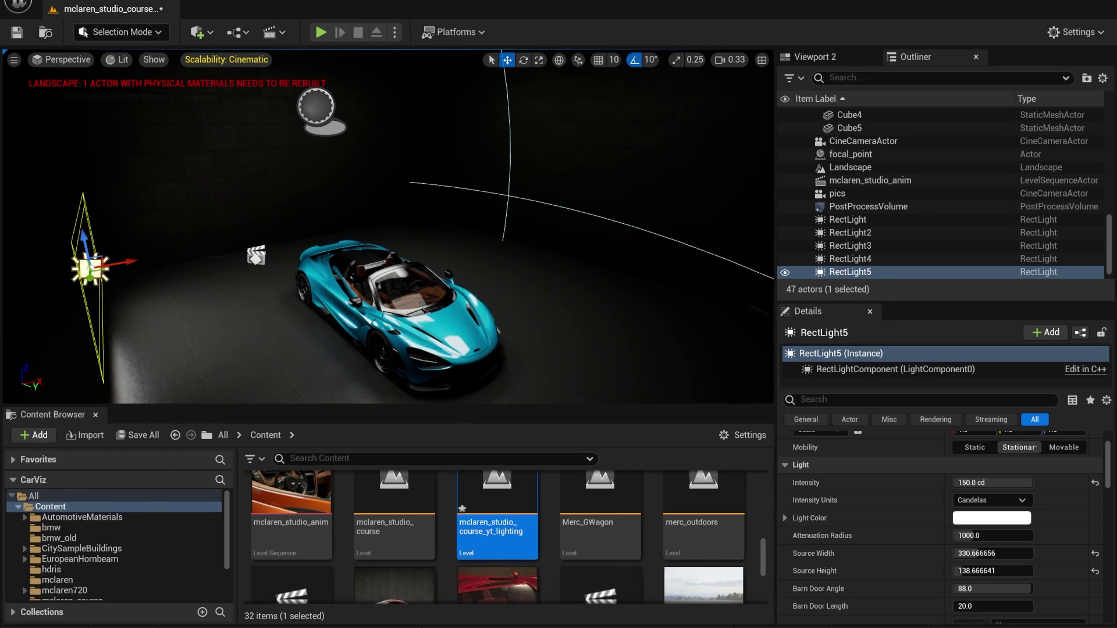
mouse_move(456, 271)
right_down()
mouse_move(456, 251)
mouse_move(456, 270)
right_up()
right_drag(363, 223, 363, 230)
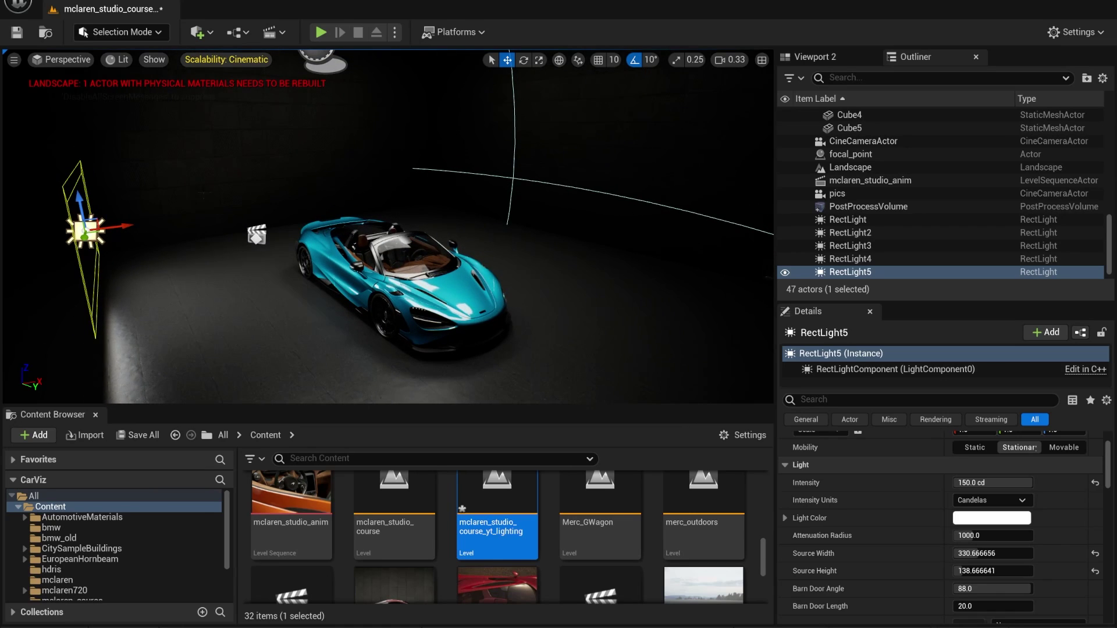
drag(122, 226, 86, 204)
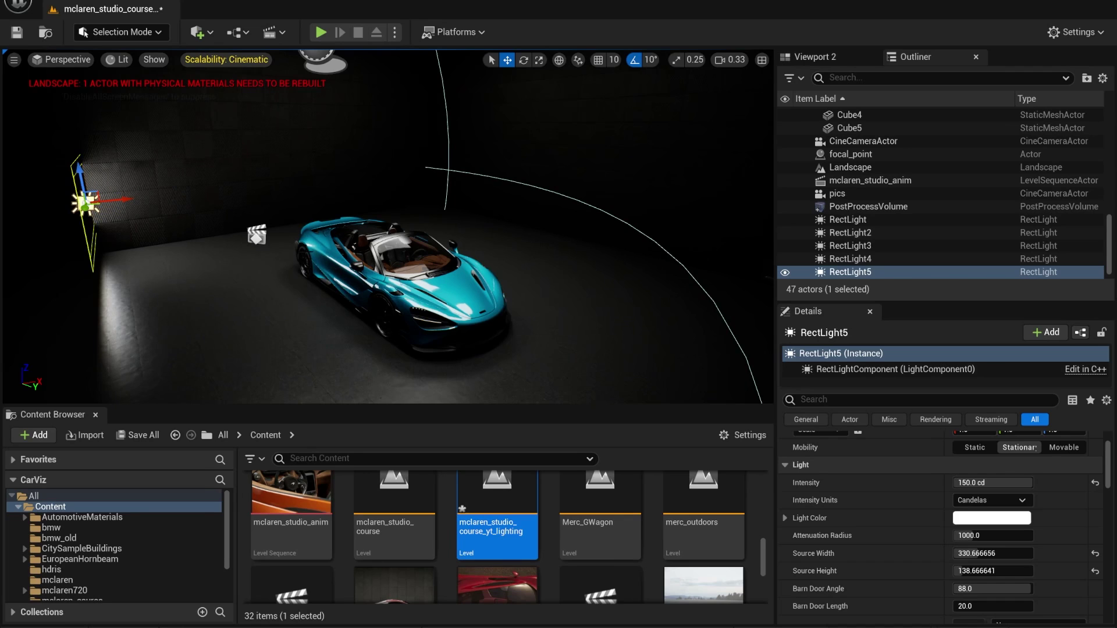
drag(84, 212, 84, 222)
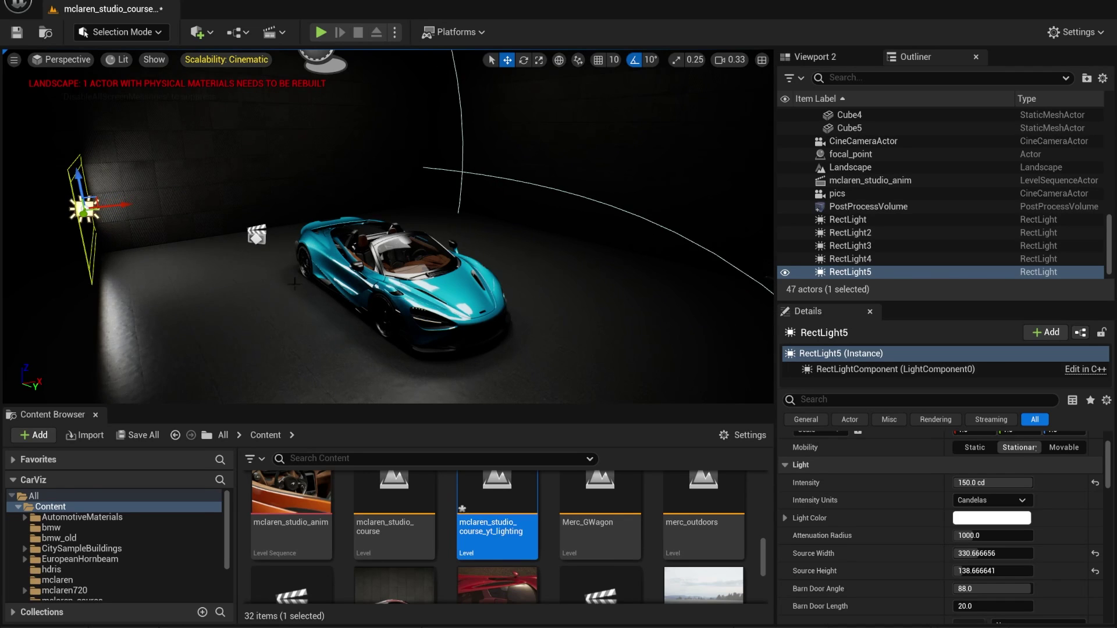
- Reduce the side light's source width to about 192 and check its effect on the car
right_drag(84, 222, 127, 202)
right_drag(254, 235, 254, 235)
right_drag(494, 270, 450, 294)
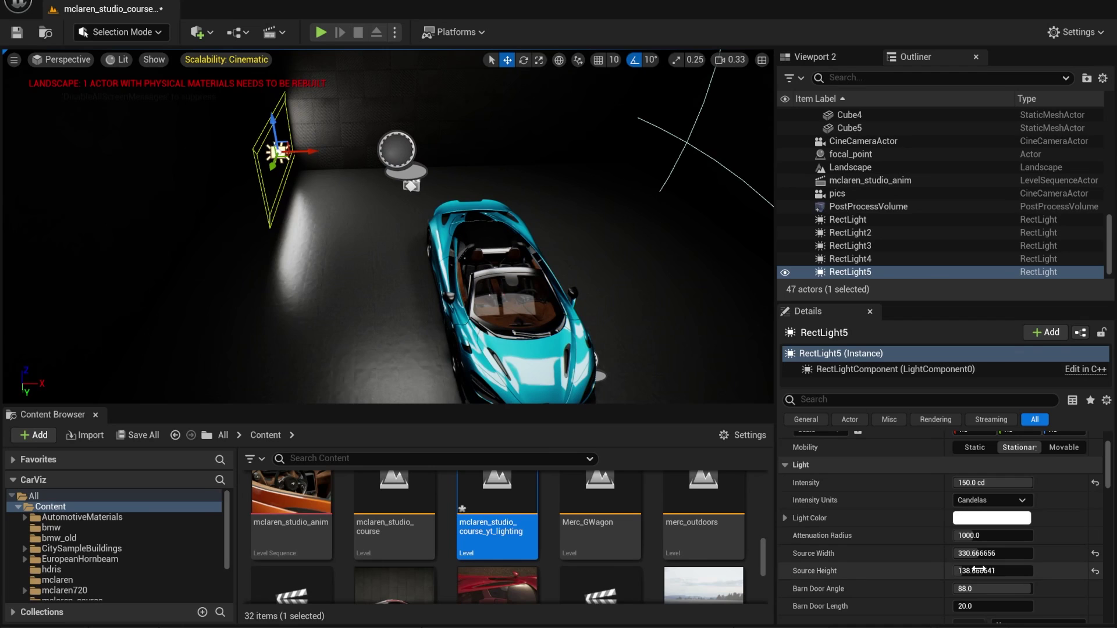
drag(974, 554, 962, 554)
right_drag(559, 262, 628, 247)
right_drag(384, 233, 384, 233)
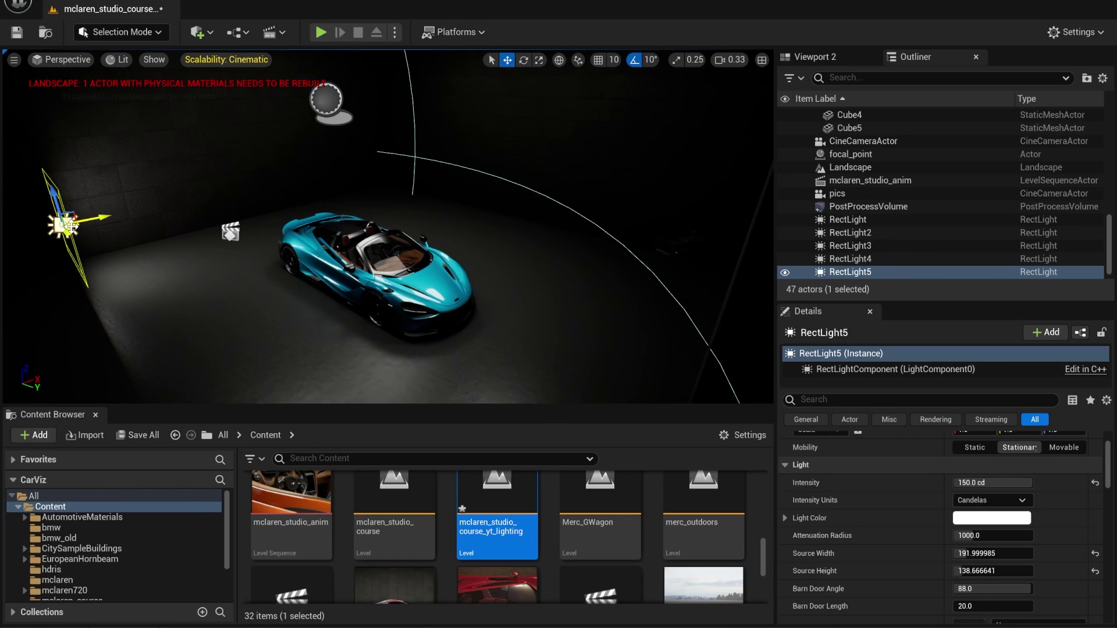
- Duplicate the side light to the area ahead of the car and rotate the copy to face the car
alt+drag(70, 225, 682, 246)
right_drag(653, 243, 654, 244)
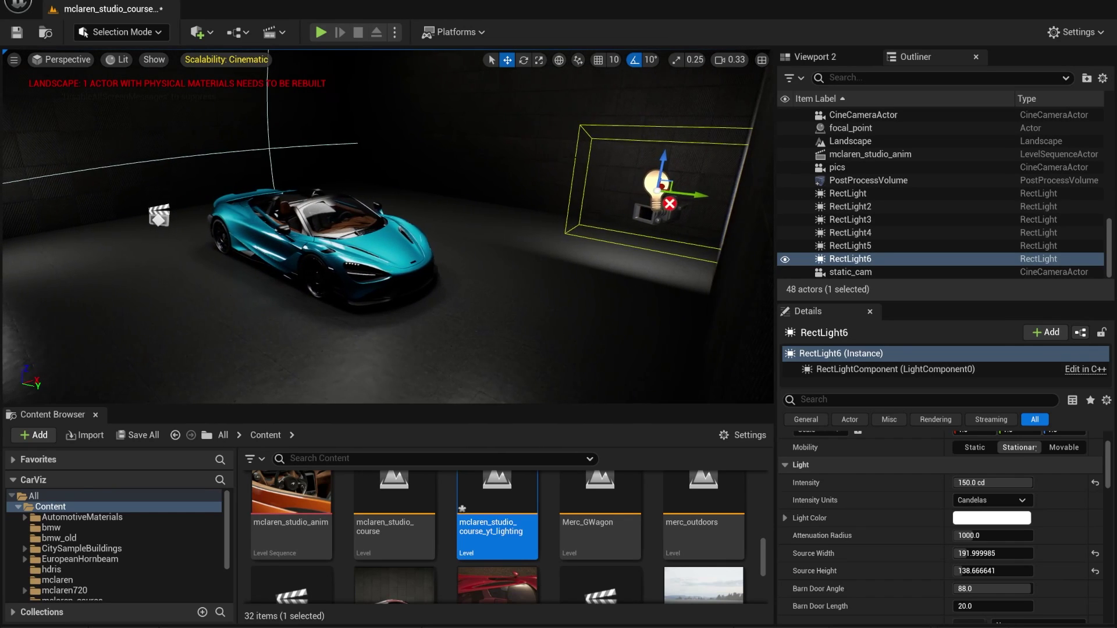
click(525, 59)
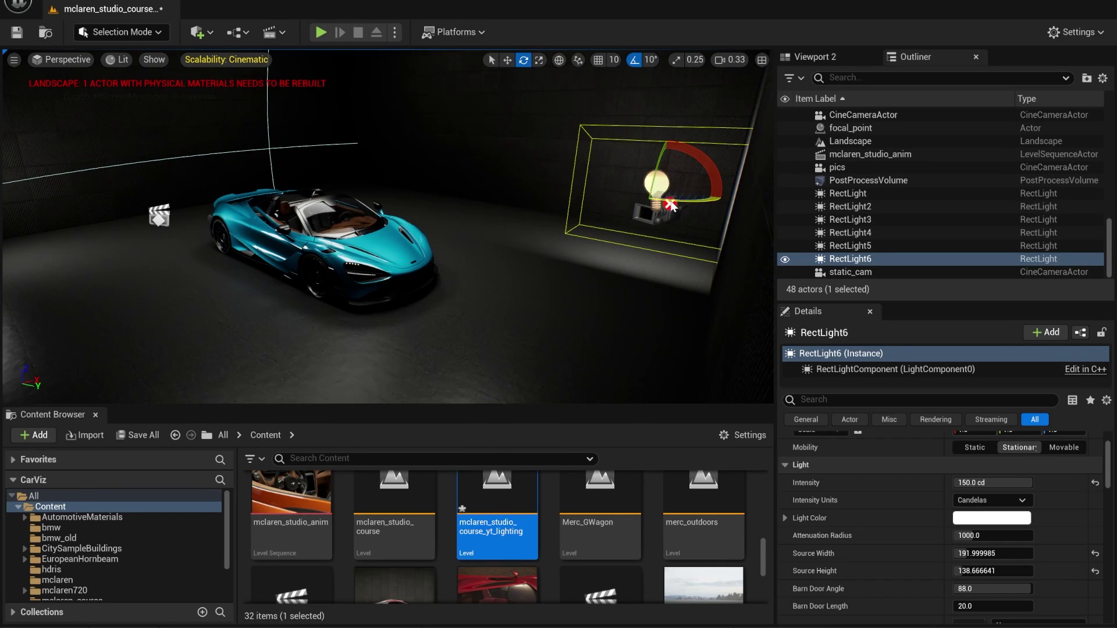
mouse_move(671, 205)
mouse_down()
mouse_move(620, 241)
mouse_move(678, 193)
mouse_up()
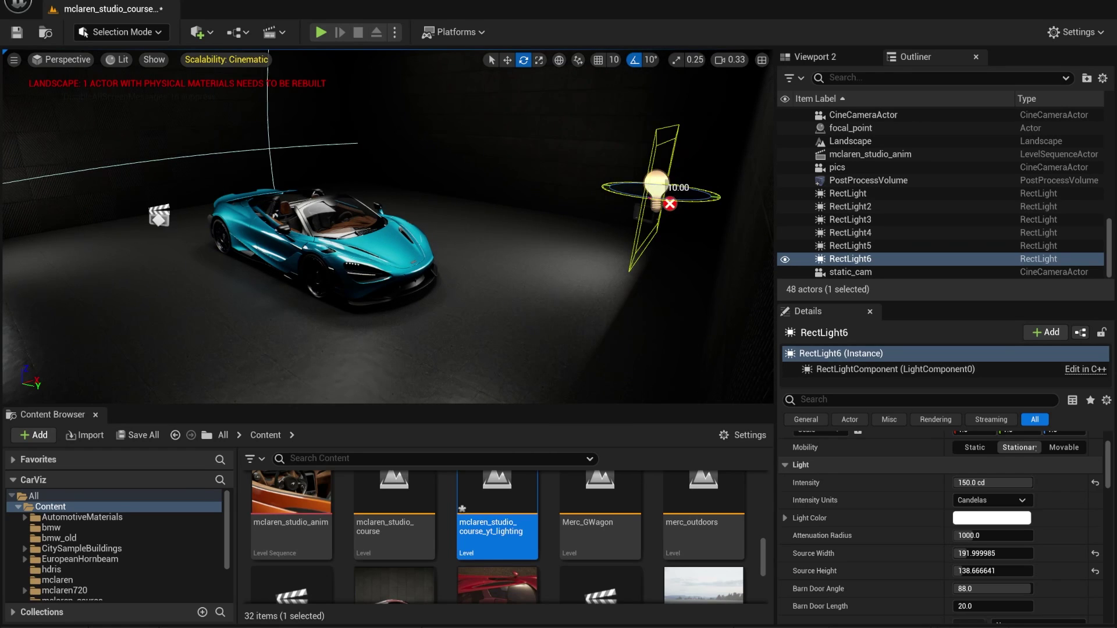
- Reposition the copied light along the wall in front of the car and check the result from several angles
right_drag(582, 233, 678, 256)
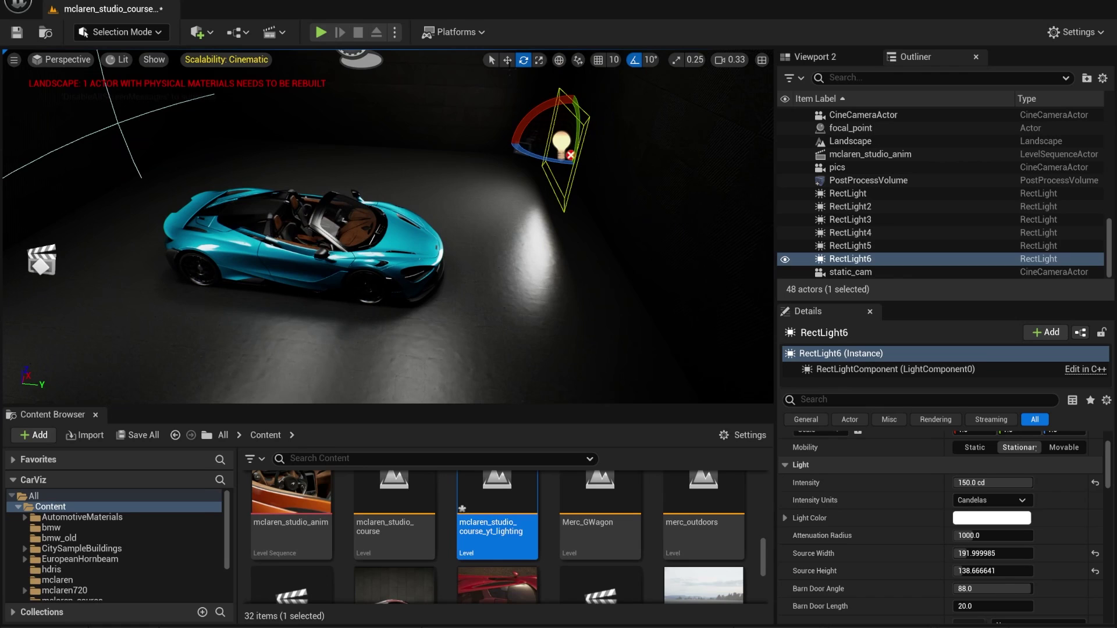
drag(569, 140, 640, 177)
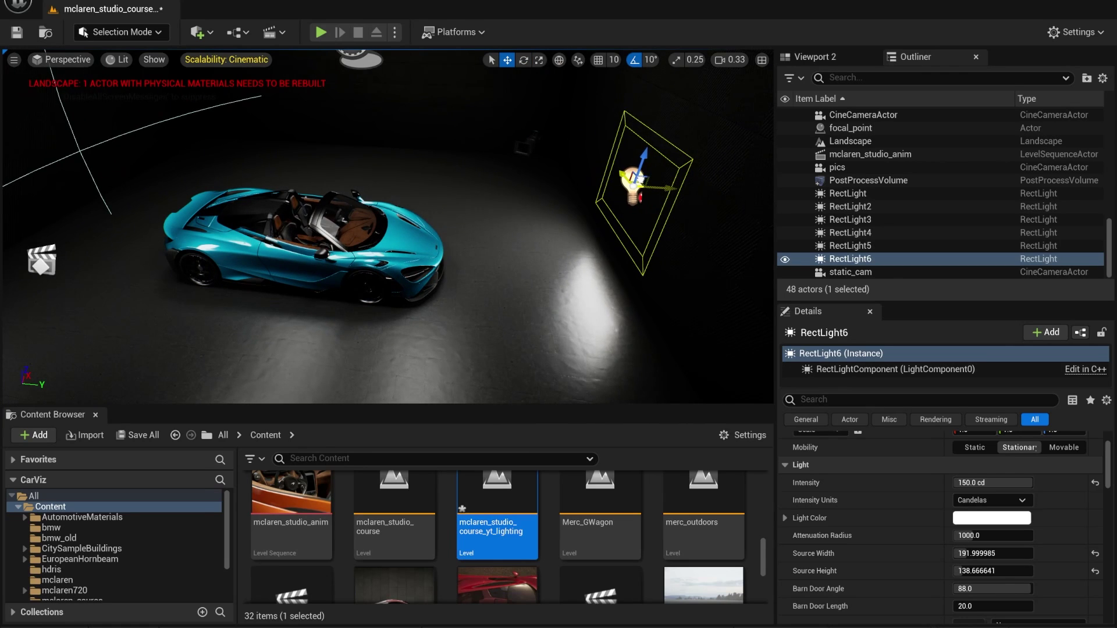
right_drag(640, 176, 549, 170)
right_drag(675, 193, 609, 218)
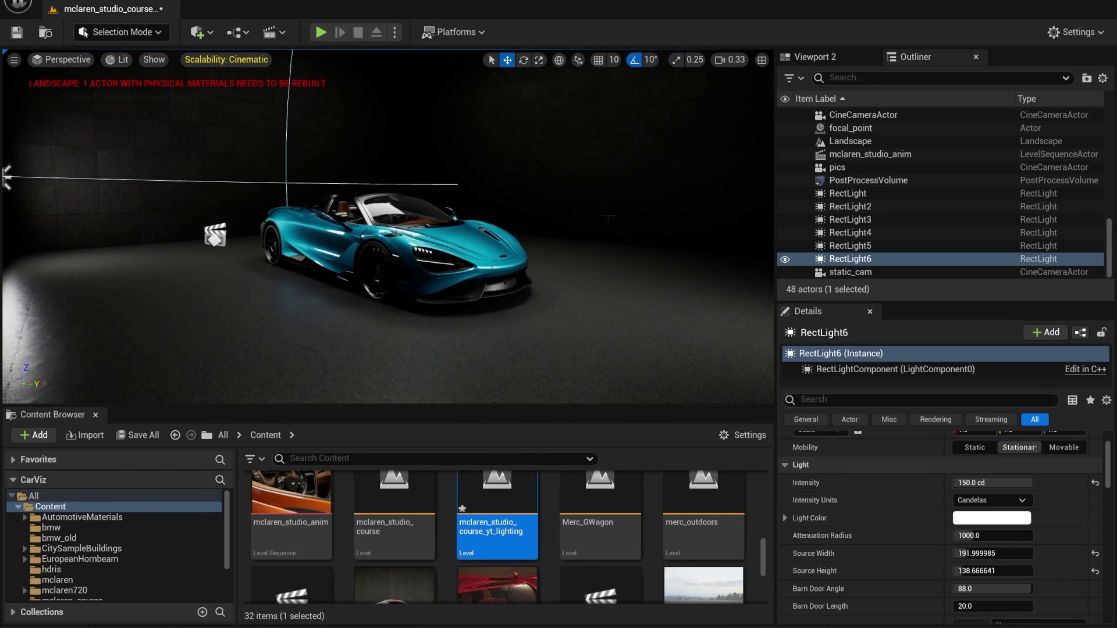
right_drag(607, 218, 696, 205)
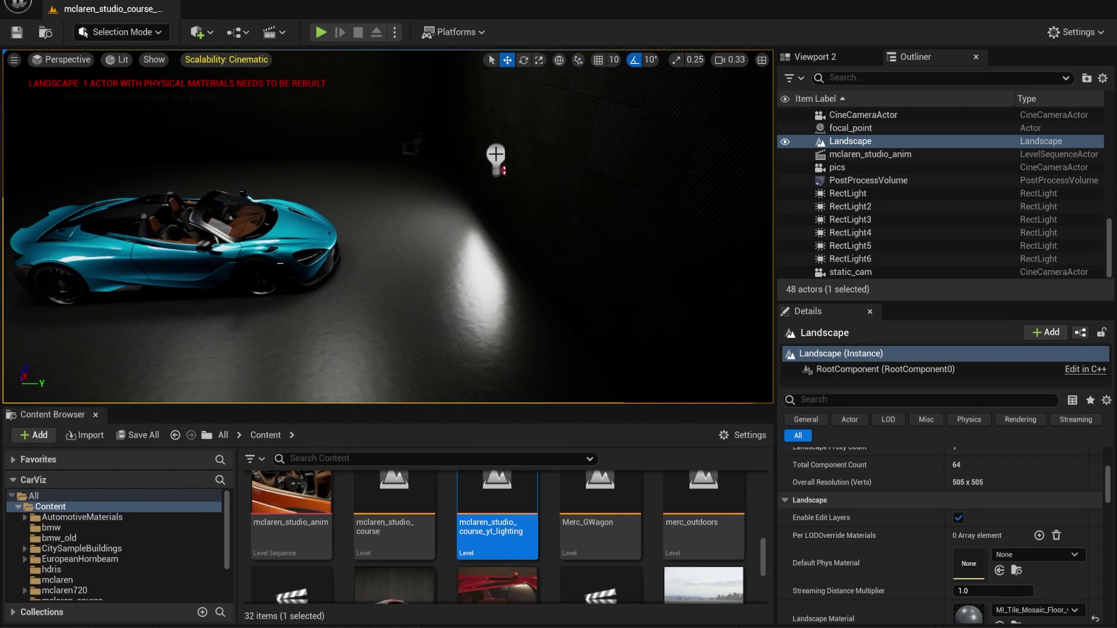
- Duplicate the light in front of the car and place the copy beside the car's front corner, on the first side light's side
click(496, 158)
drag(525, 159, 547, 257)
right_drag(547, 257, 573, 282)
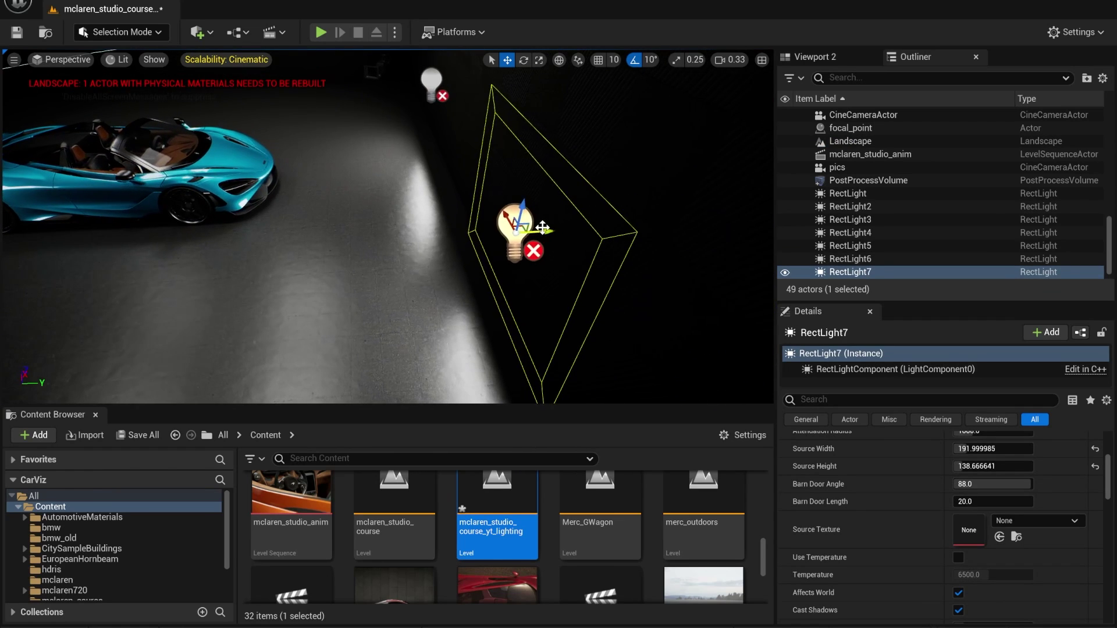
drag(542, 228, 270, 240)
right_drag(270, 239, 185, 259)
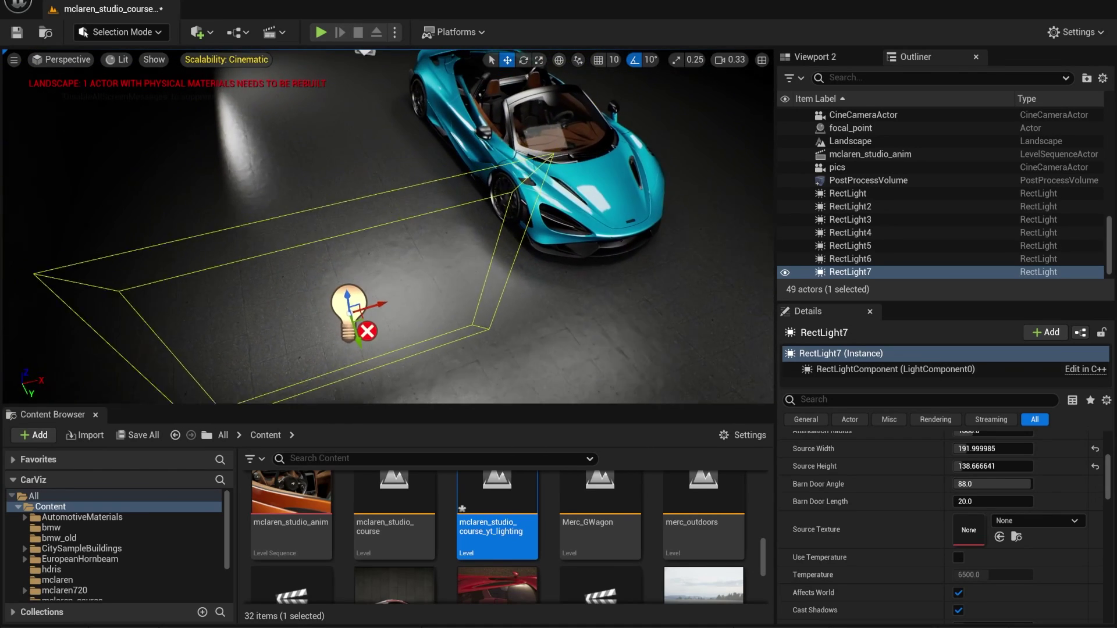
right_drag(371, 265, 373, 272)
drag(412, 263, 247, 199)
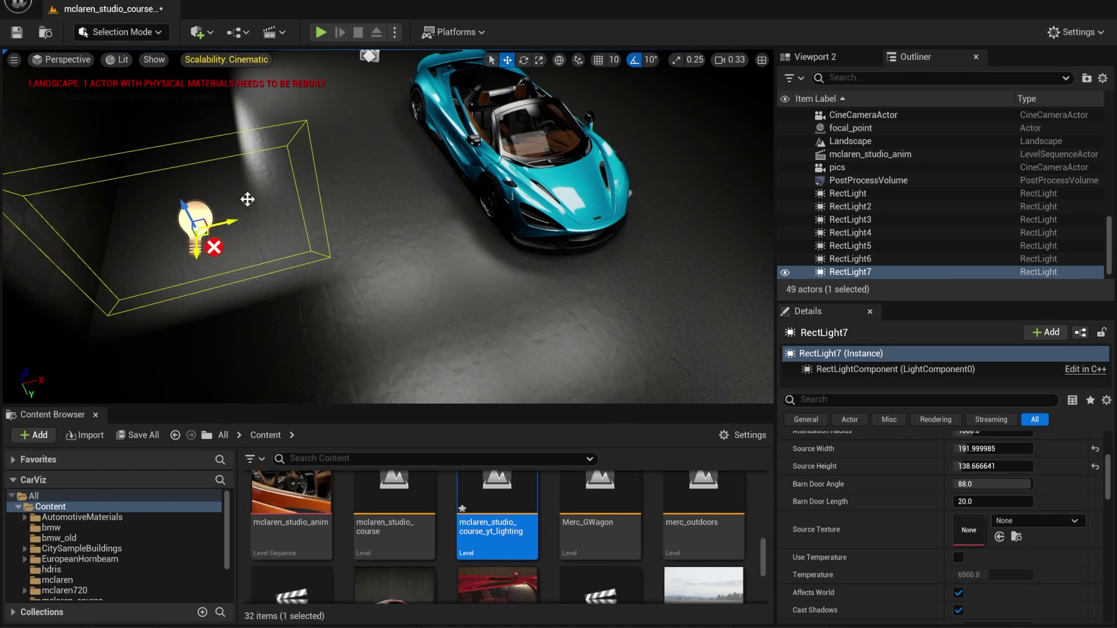
- Rotate the new front-corner light to face the car and move it farther back near the side wall
click(525, 61)
drag(228, 243, 208, 269)
right_drag(349, 245, 306, 225)
drag(275, 239, 200, 220)
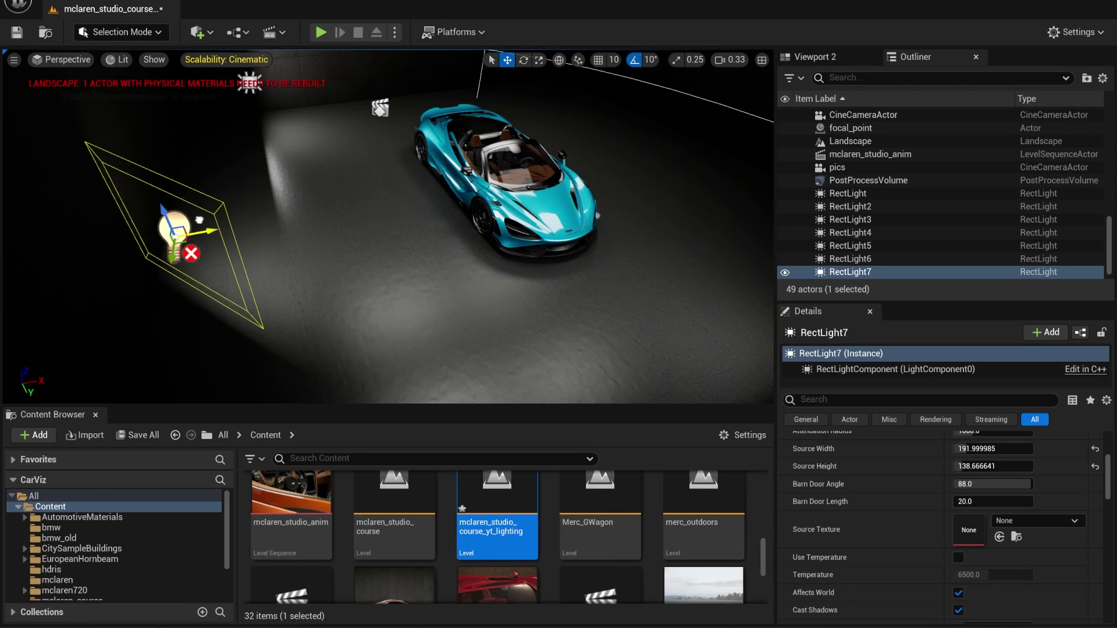
drag(171, 255, 174, 213)
right_drag(237, 264, 210, 233)
key(f)
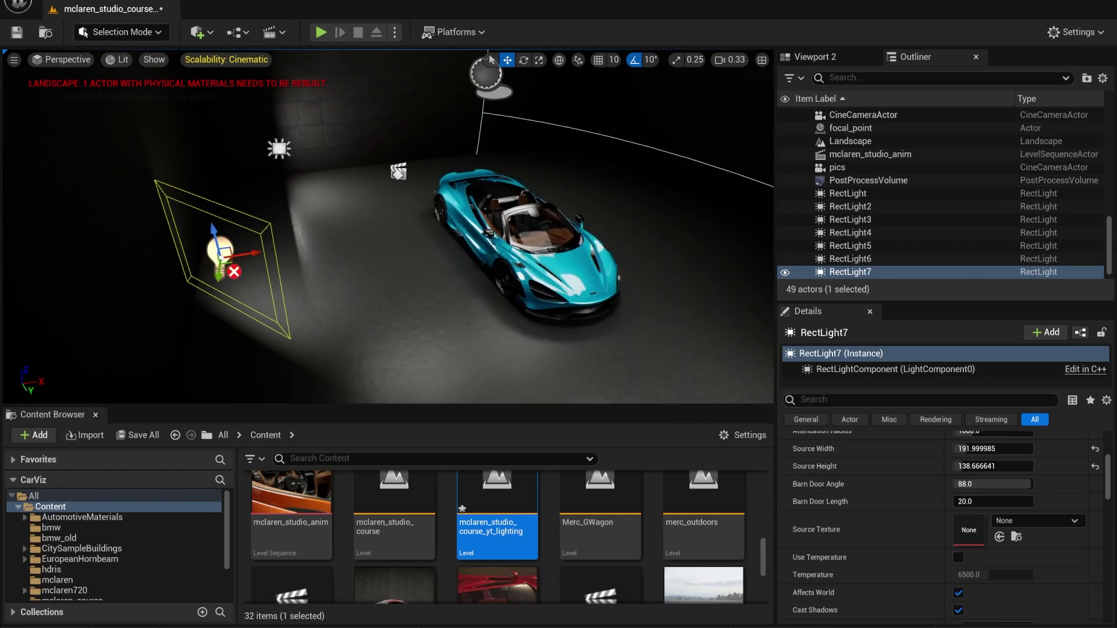
- Set the front-corner rect light's intensity to 100 cd
scroll(931, 496, up, 3)
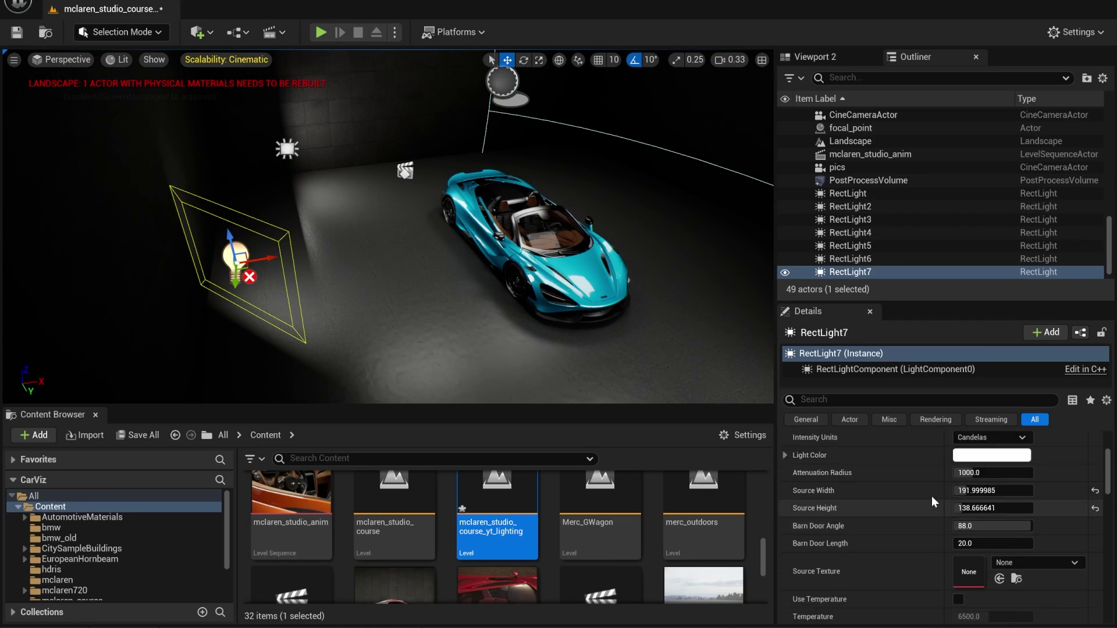
scroll(953, 523, up, 2)
click(974, 483)
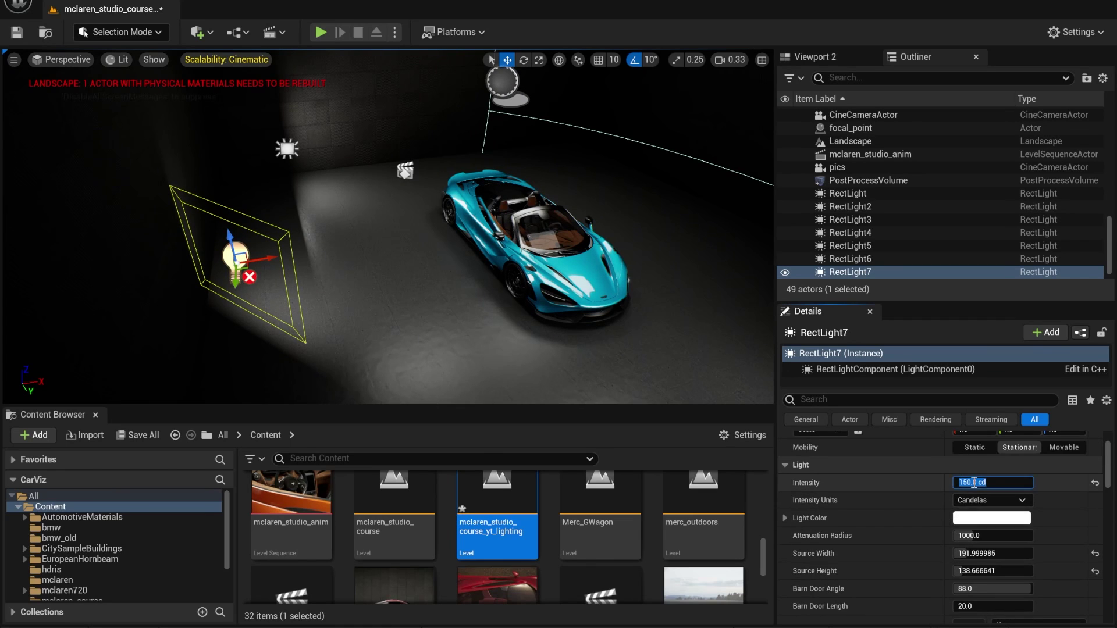
text(100)
key(Return)
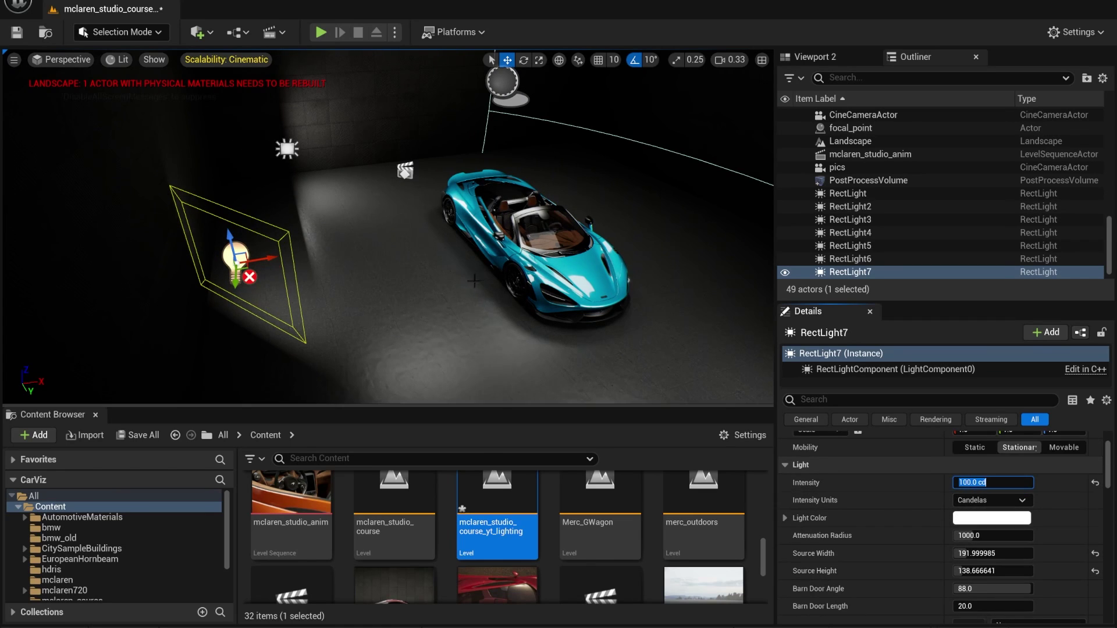
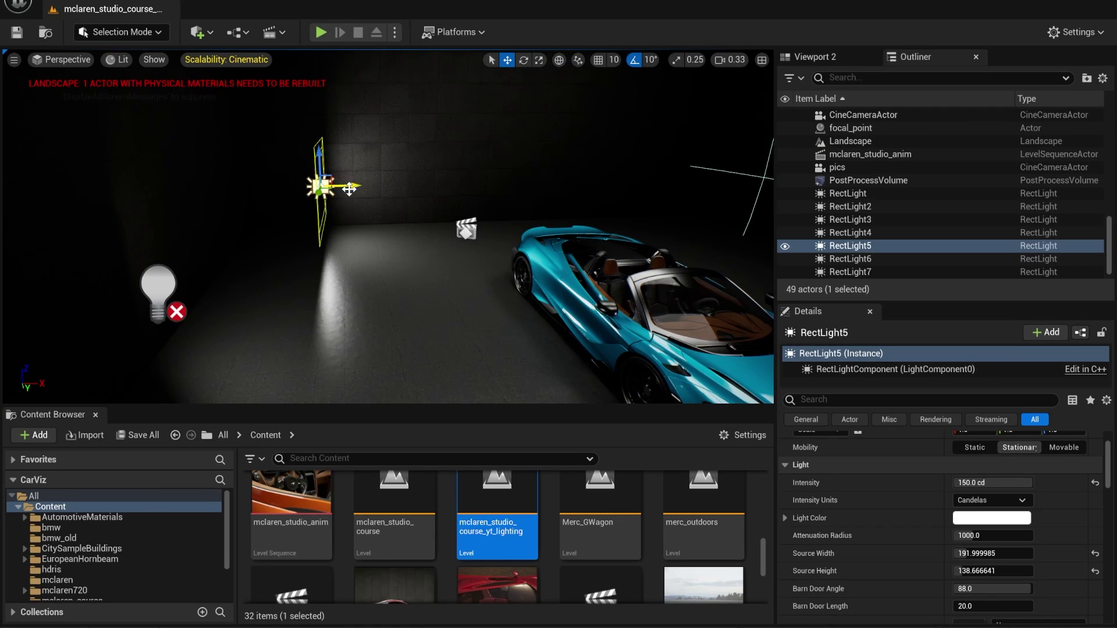
- Duplicate the first side light to the opposite side of the car and rotate the copy 170° horizontally toward the car
alt+drag(349, 188, 713, 185)
right_drag(713, 185, 771, 175)
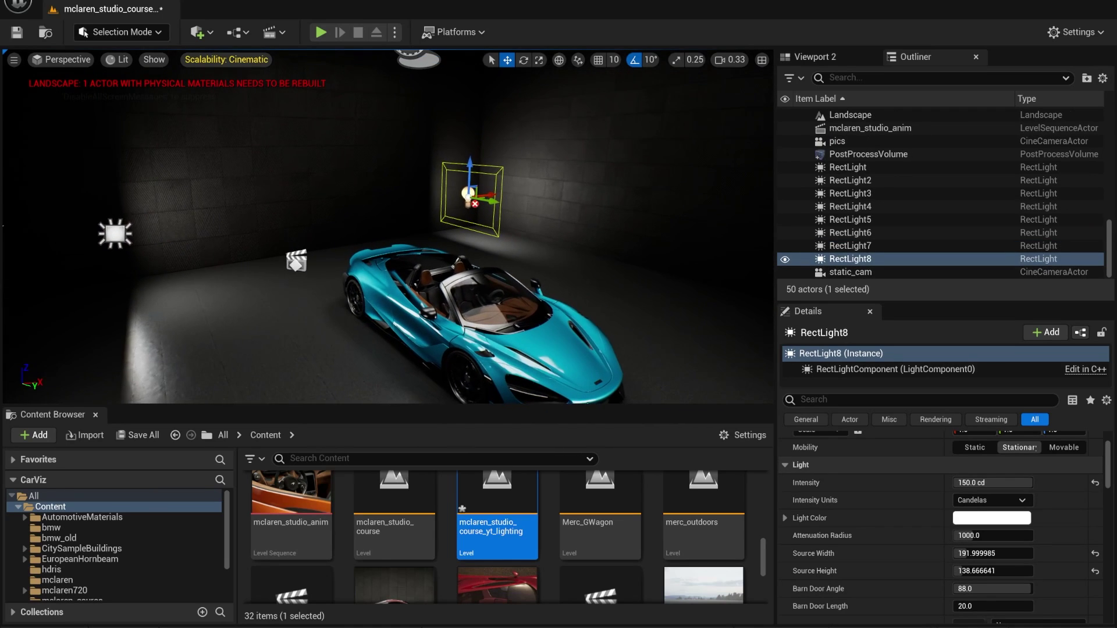
click(528, 59)
drag(502, 203, 424, 208)
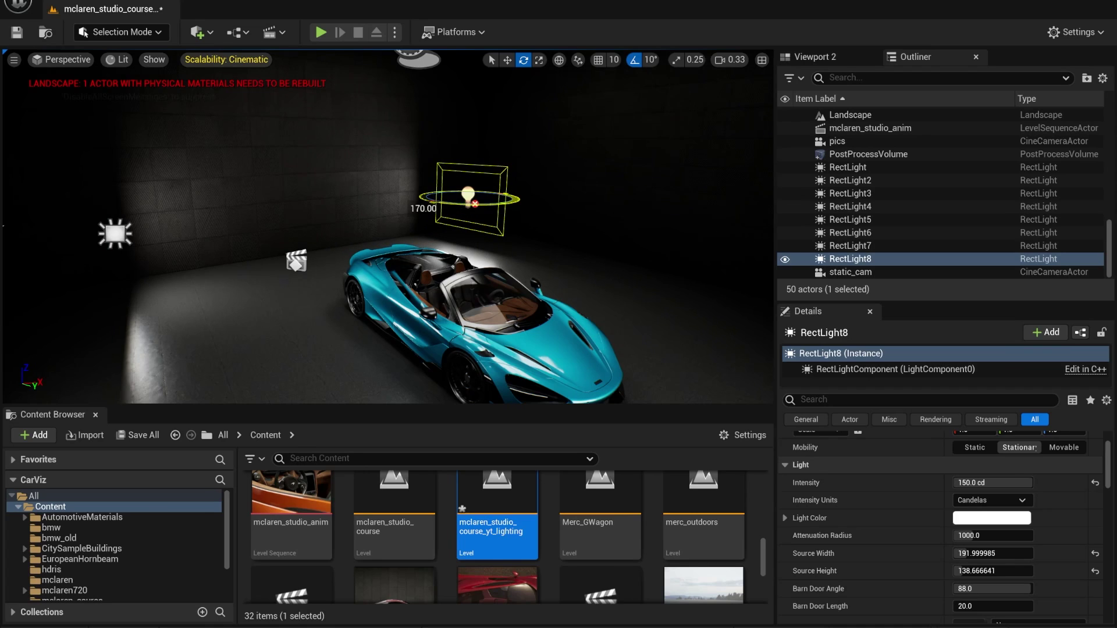
- Tilt the opposite side light 40° downward and move it outward and higher above the car
drag(445, 159, 489, 157)
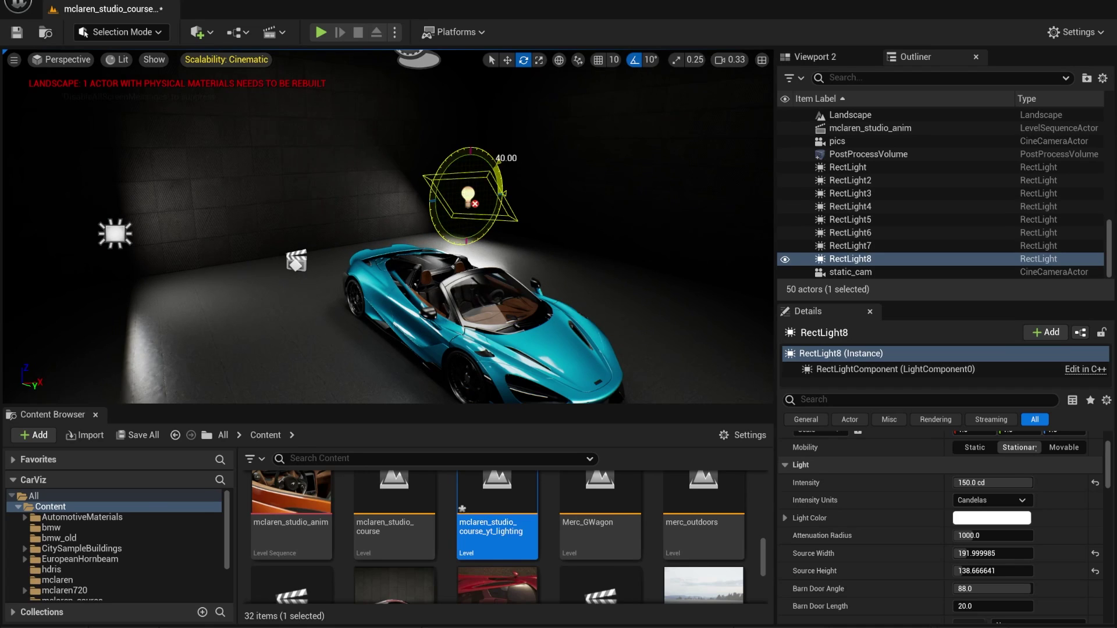
click(508, 61)
drag(496, 199, 571, 163)
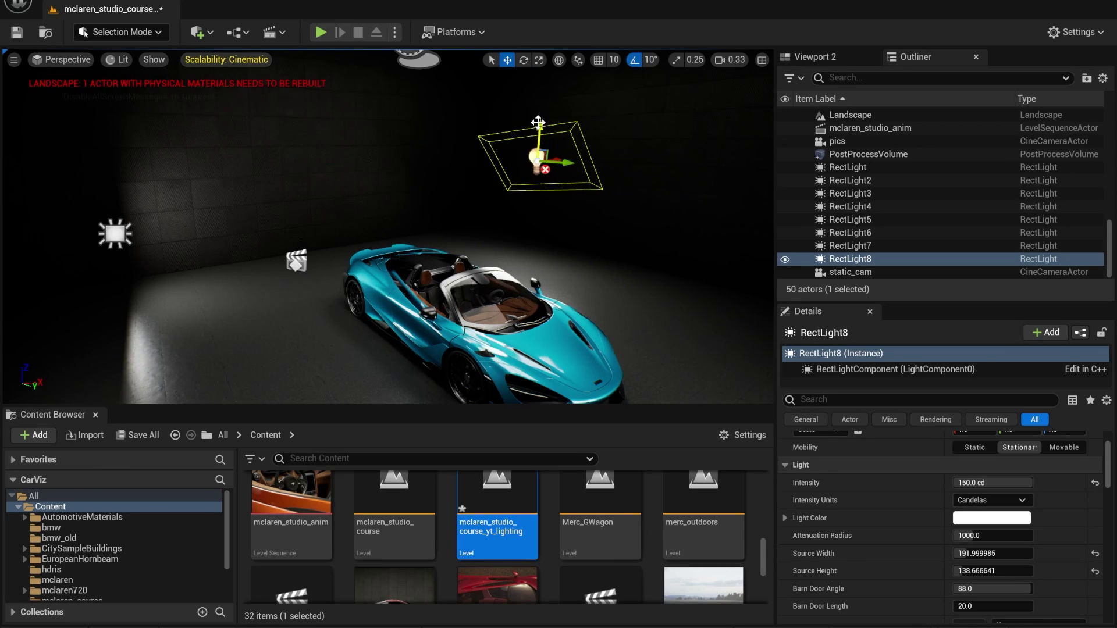
- Lower the opposite side rect light above the car and shift it along the car's length toward the front end
mouse_move(538, 123)
mouse_down()
mouse_move(539, 136)
mouse_move(538, 126)
mouse_up()
right_drag(538, 126, 520, 91)
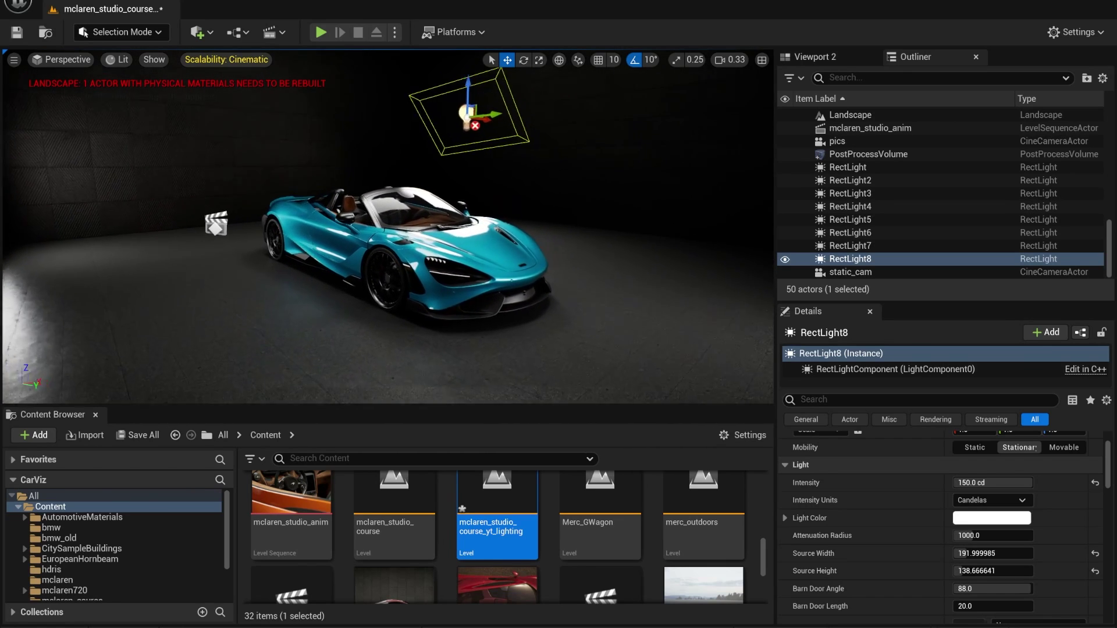
right_drag(473, 128, 483, 127)
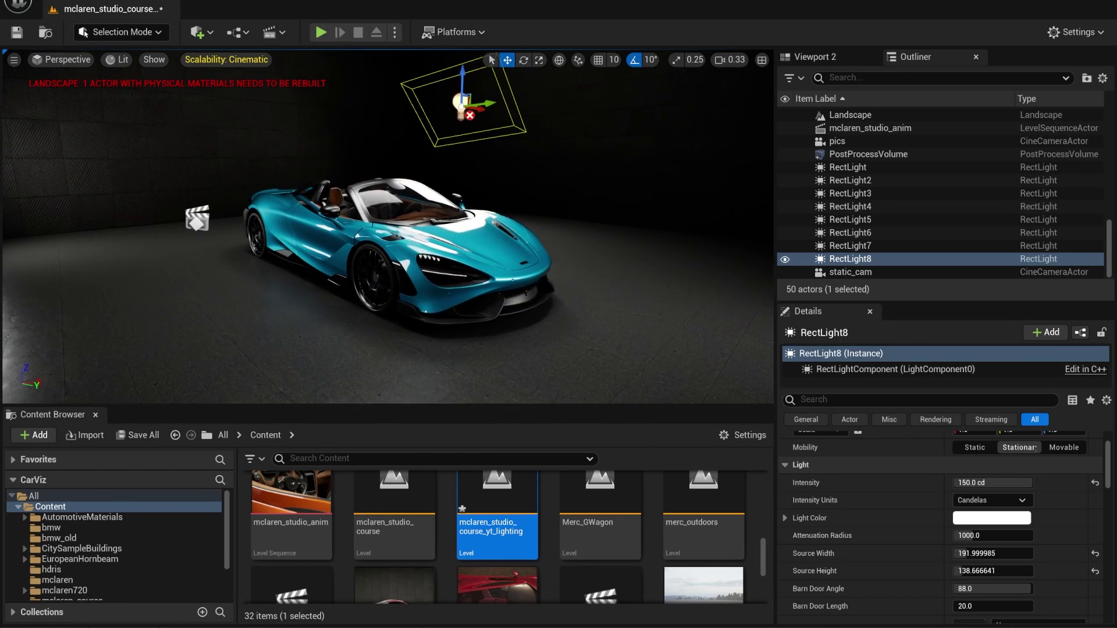
mouse_move(480, 103)
mouse_down()
mouse_move(455, 100)
mouse_move(498, 106)
mouse_move(479, 103)
mouse_up()
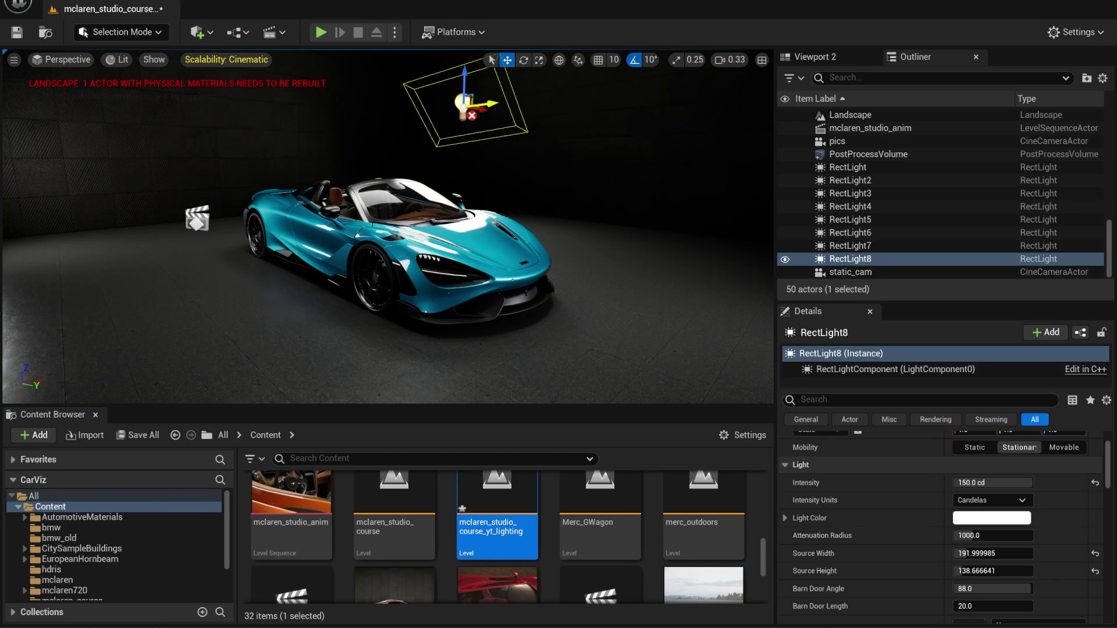
drag(469, 58, 471, 124)
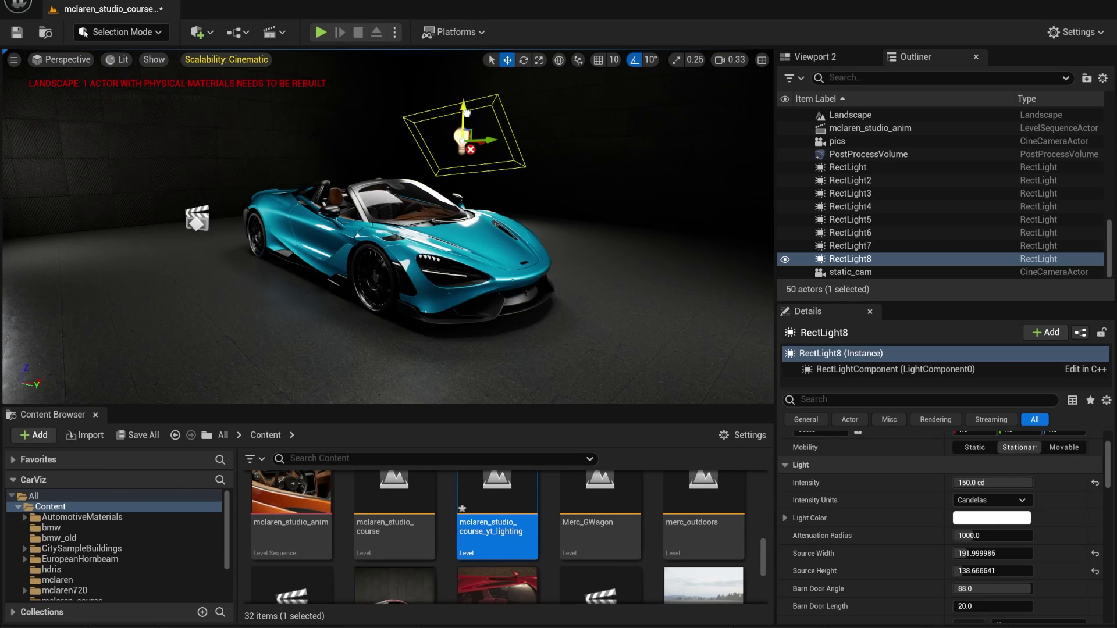
right_drag(491, 145, 485, 144)
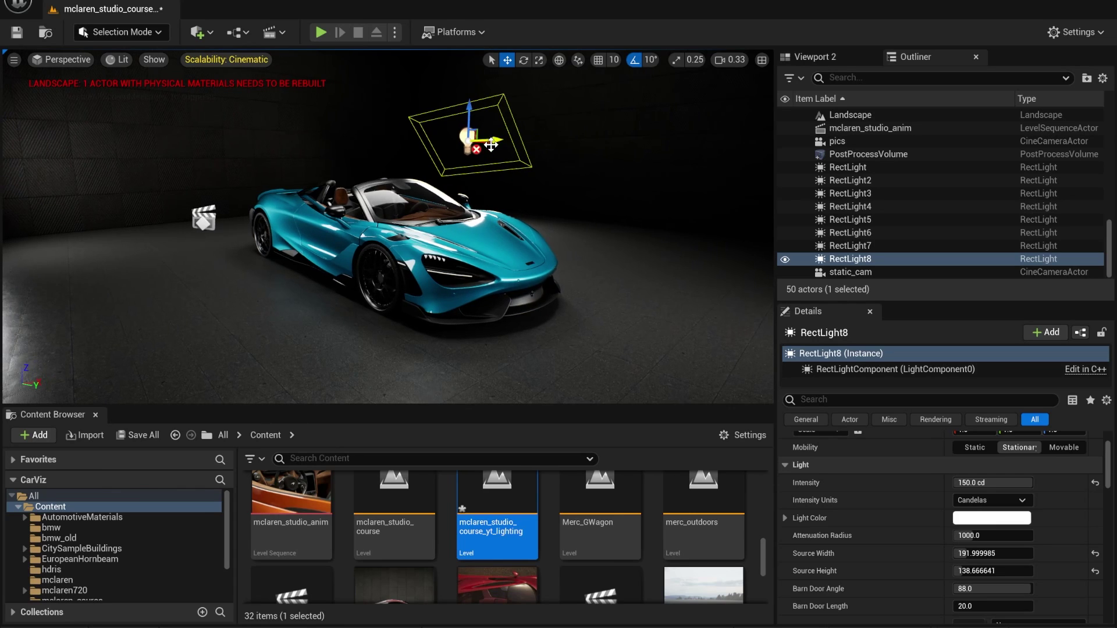
mouse_move(485, 143)
mouse_down()
mouse_move(475, 143)
mouse_move(485, 144)
mouse_up()
right_drag(485, 143, 504, 128)
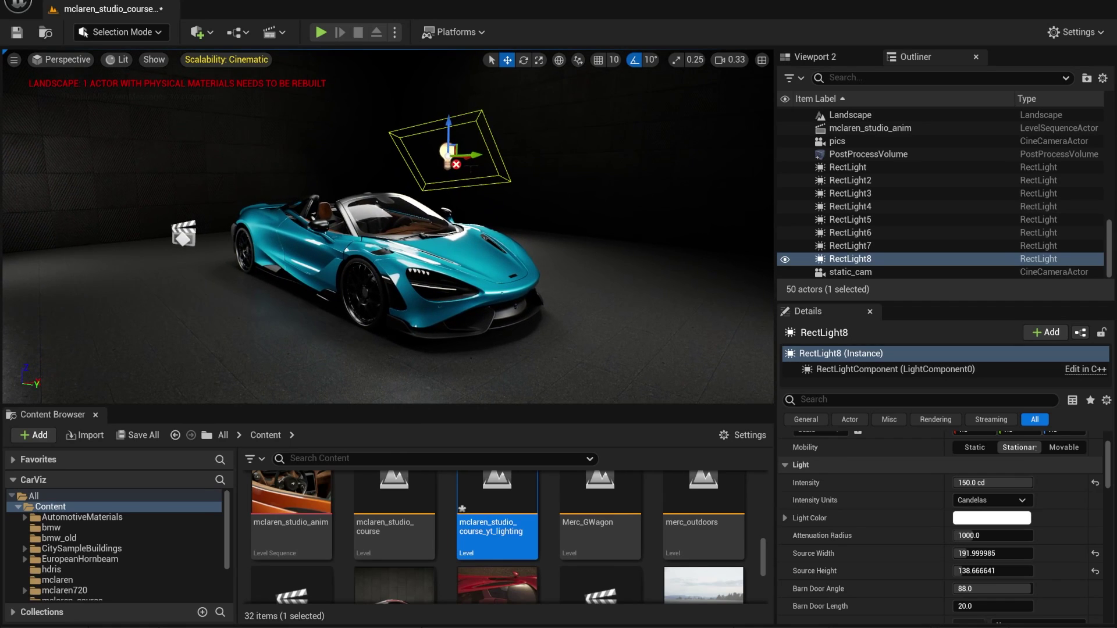
drag(465, 158, 552, 160)
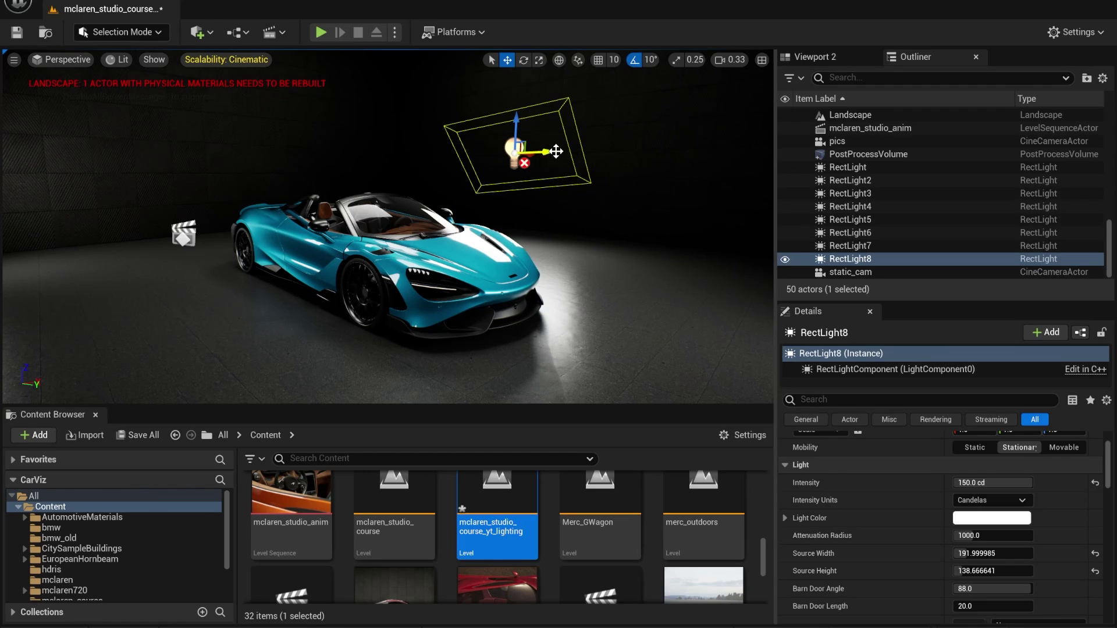
- Duplicate the opposite side rect light and place the copy along the same side, toward the rear of the car
alt+drag(550, 152, 298, 152)
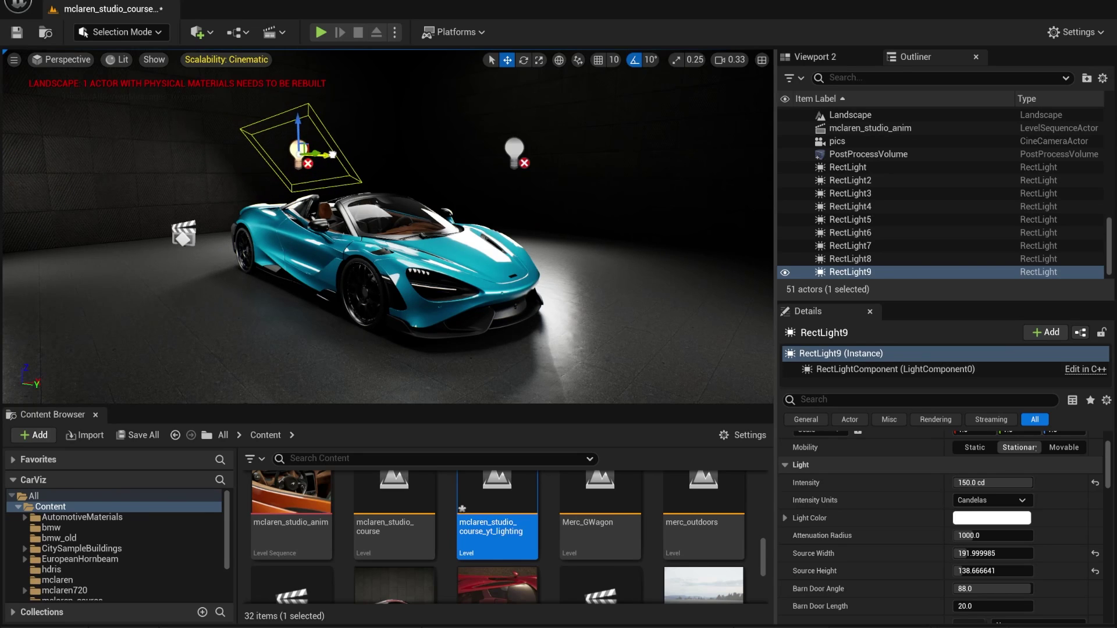
click(413, 134)
click(446, 357)
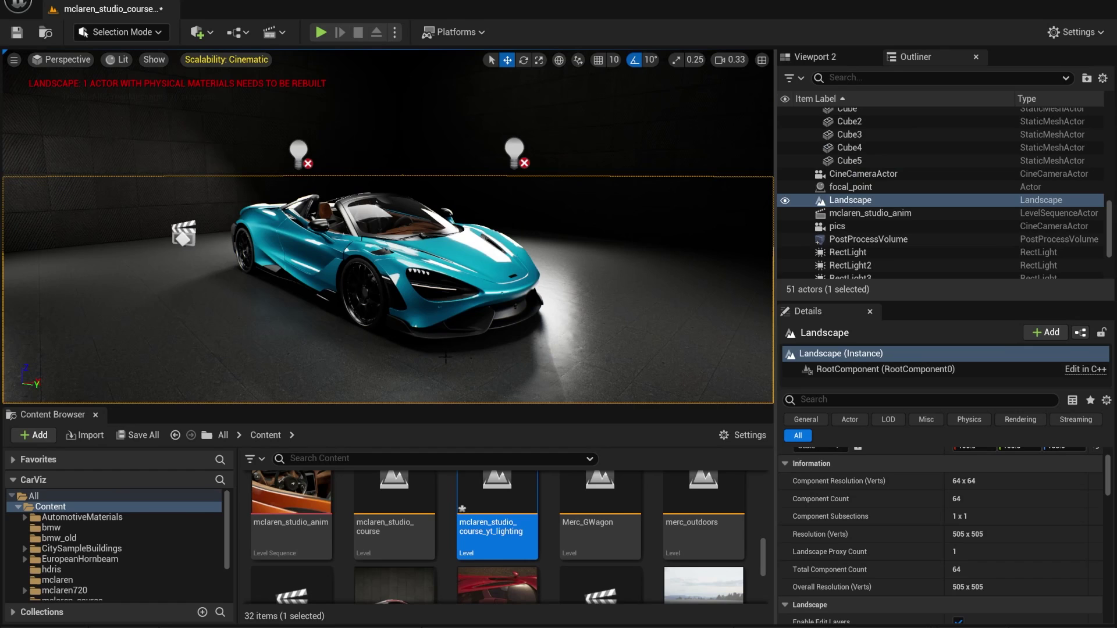
- Review the two opposite side lights from around the car and save the level
key(s)
right_drag(445, 357, 684, 331)
key(e)
key(d)
key(a)
key(q)
key(e)
key(w)
key(s)
key(q)
key(ctrl+s)
- Move the front-corner rect light away from the side wall, inward toward the front of the car
key(d)
right_drag(426, 219, 614, 250)
key(e)
key(a)
right_drag(380, 289, 374, 282)
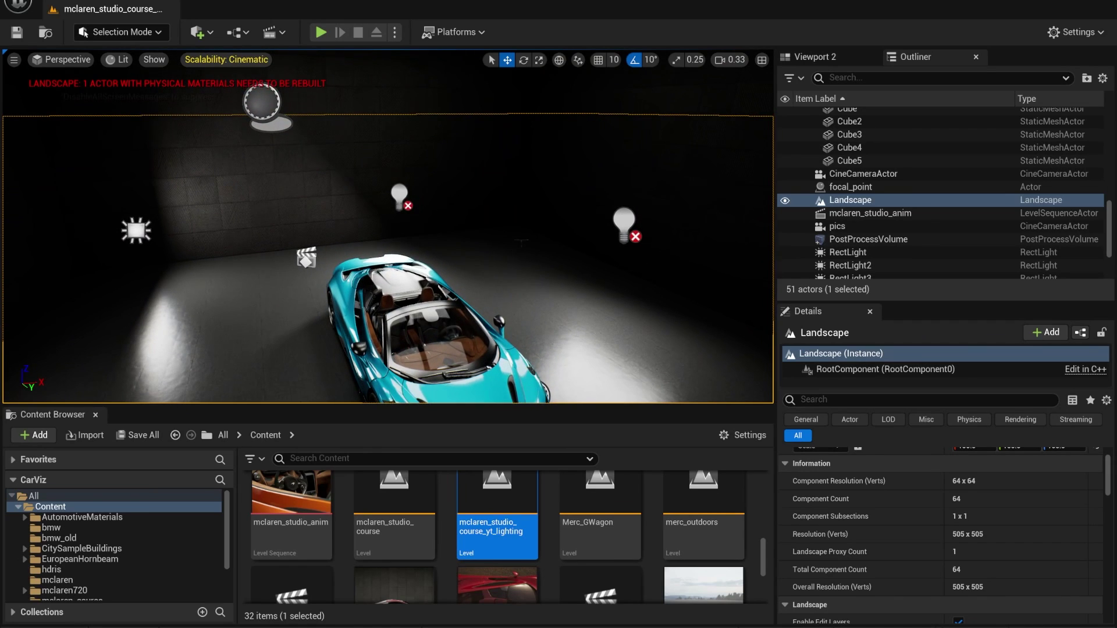
right_drag(460, 275, 537, 248)
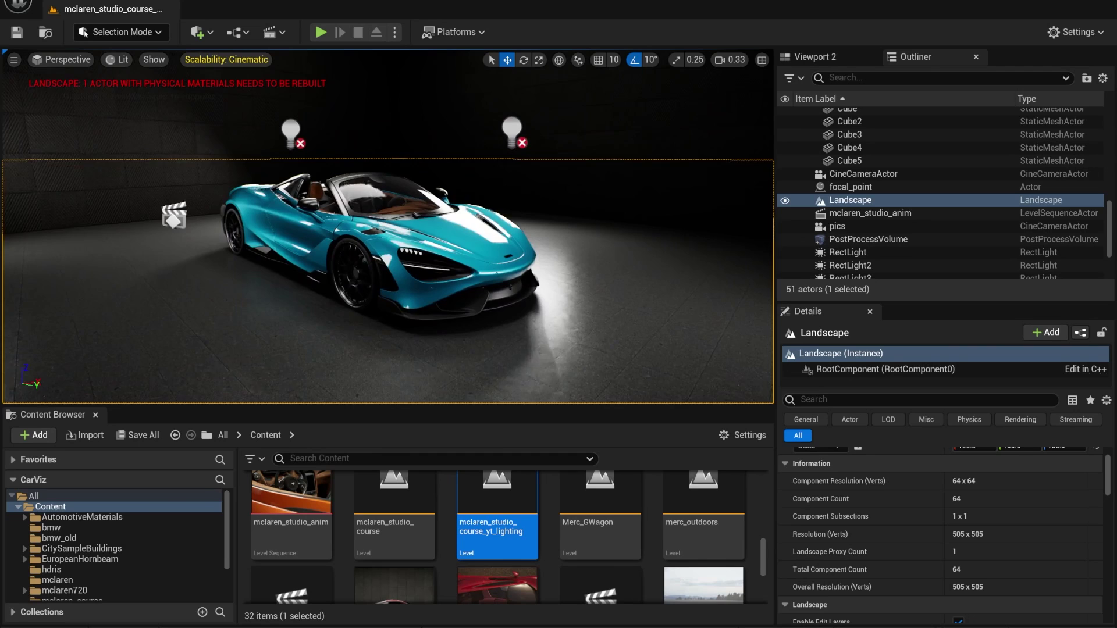
right_drag(448, 267, 439, 259)
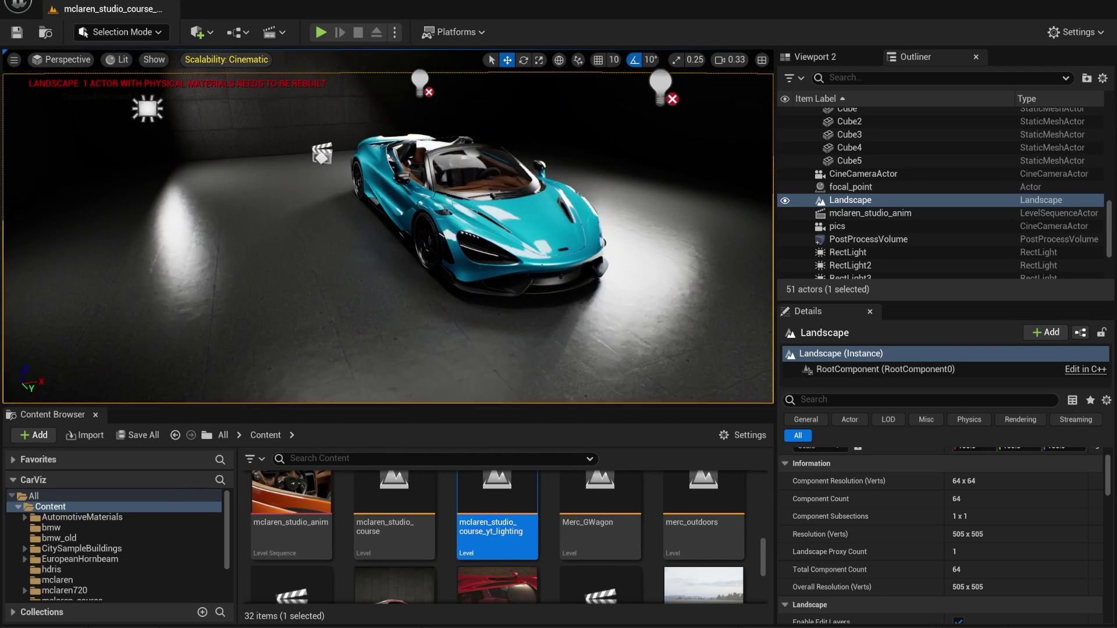
right_drag(256, 240, 236, 244)
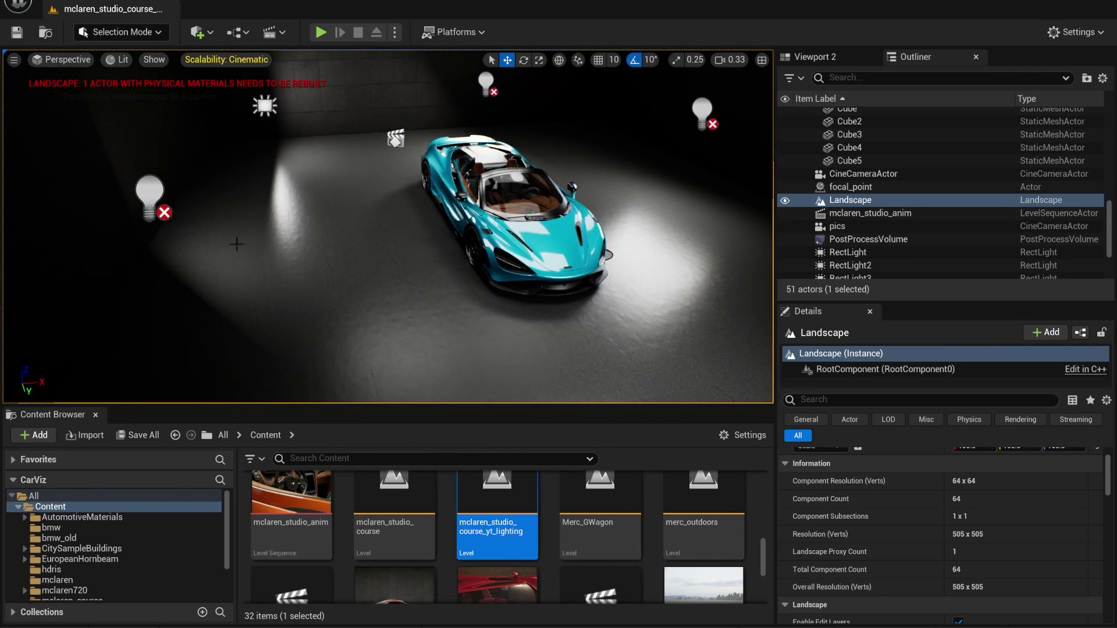
click(140, 188)
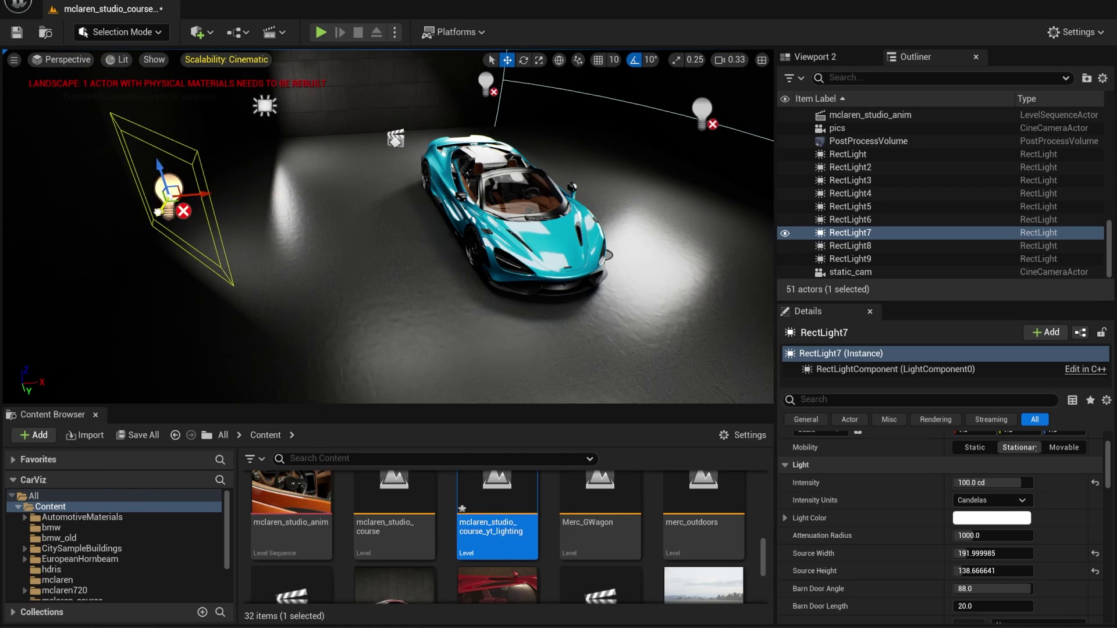
drag(157, 212, 245, 223)
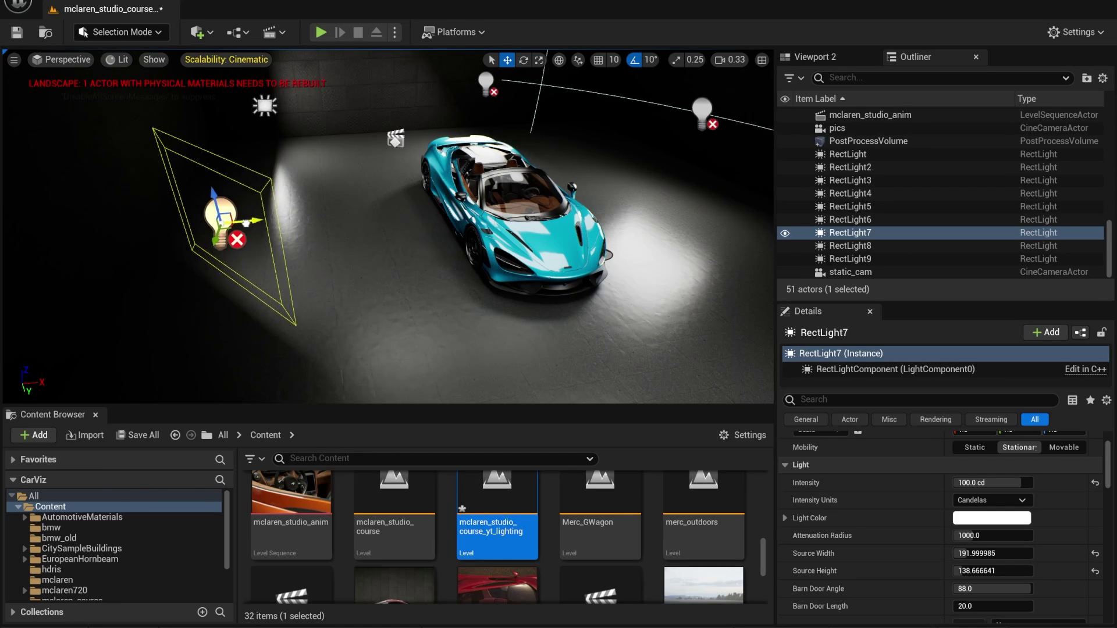
right_drag(220, 223, 309, 218)
key(w)
key(s)
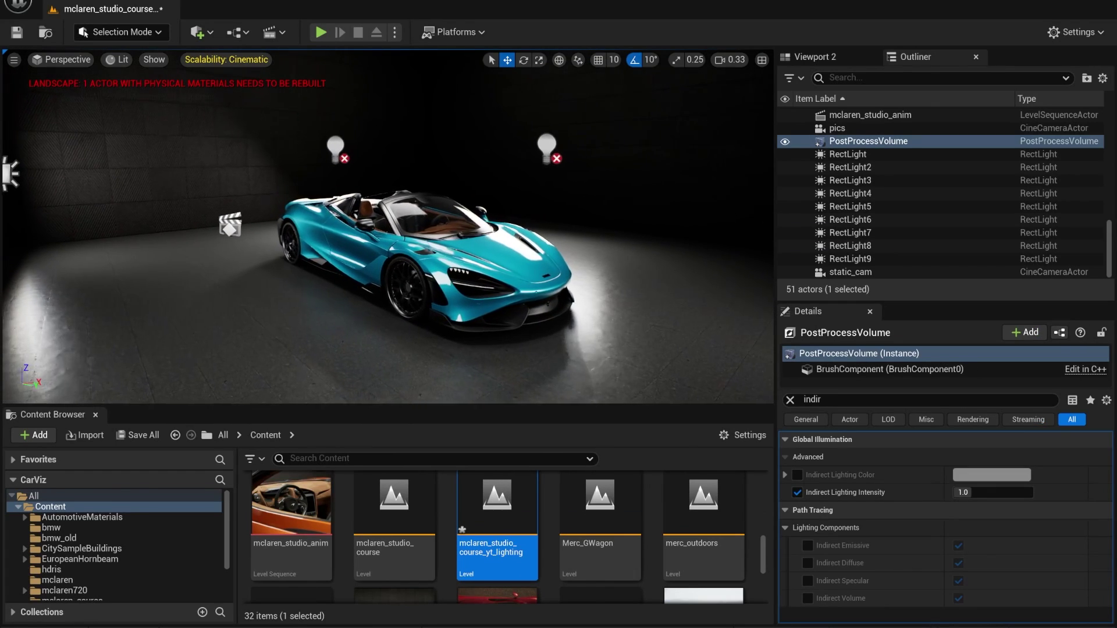
- Examine the light reflections on the car's bodywork, hood and windshield up close
right_drag(385, 227, 372, 230)
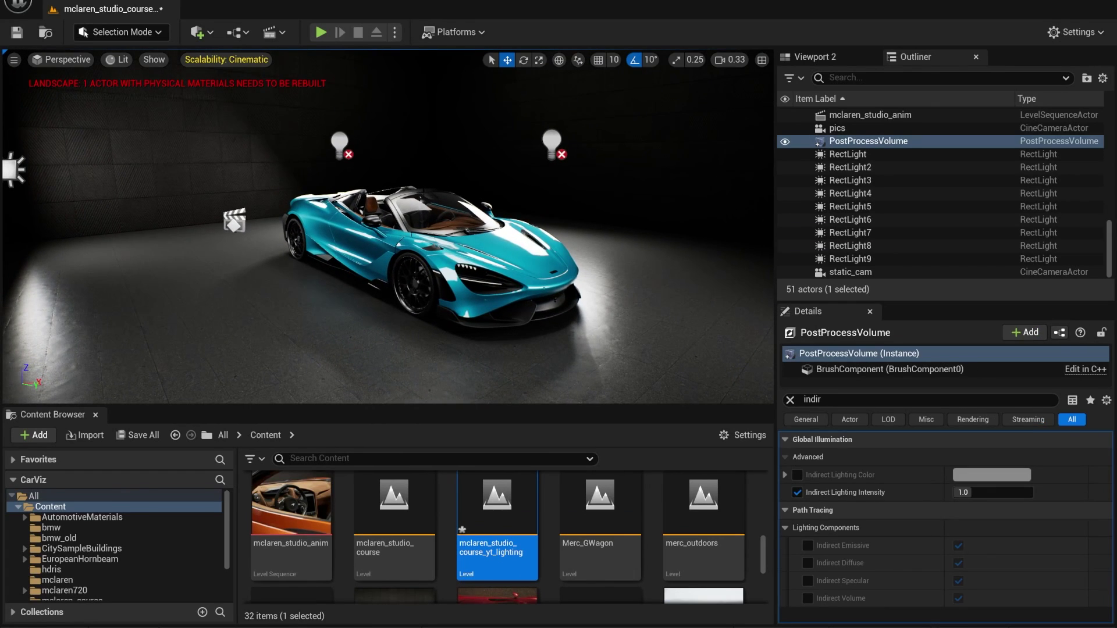
mouse_move(517, 222)
right_down()
mouse_move(416, 229)
mouse_move(541, 230)
mouse_move(508, 230)
right_up()
key(w)
key(d)
key(d)
key(a)
key(w)
key(d)
key(e)
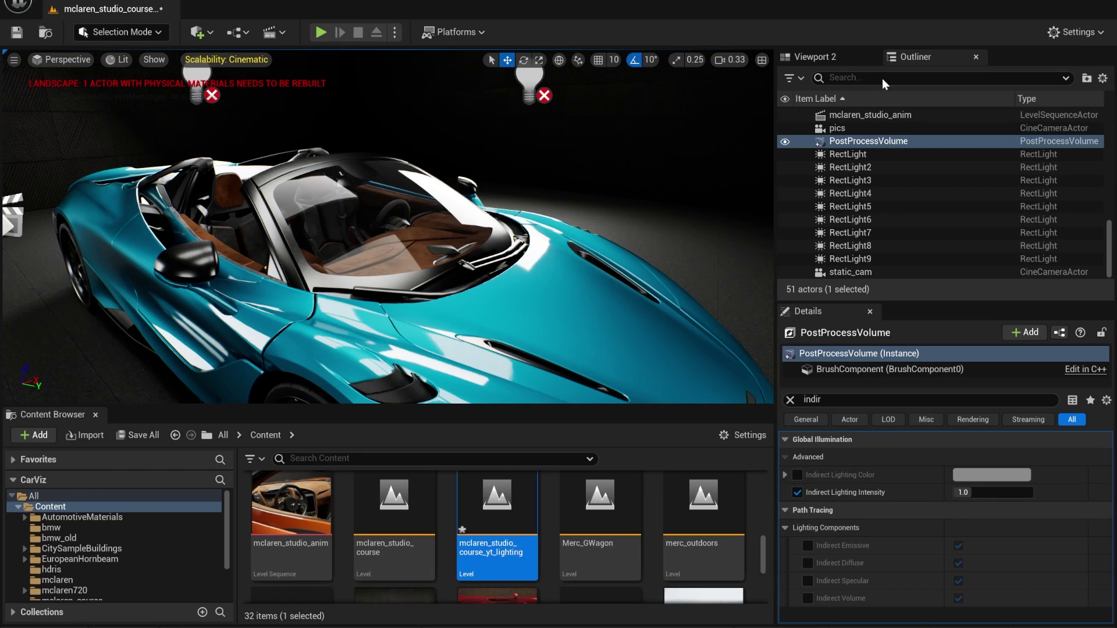
- Set all engine scalability groups to Epic and check the car's rendering at that quality
click(1075, 32)
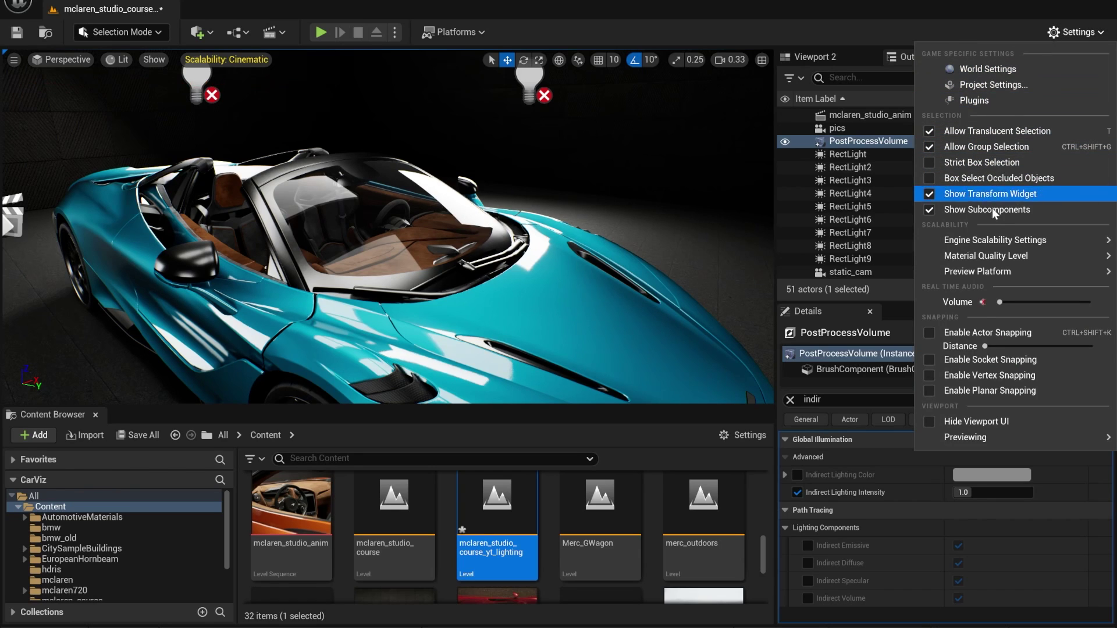
mouse_move(996, 241)
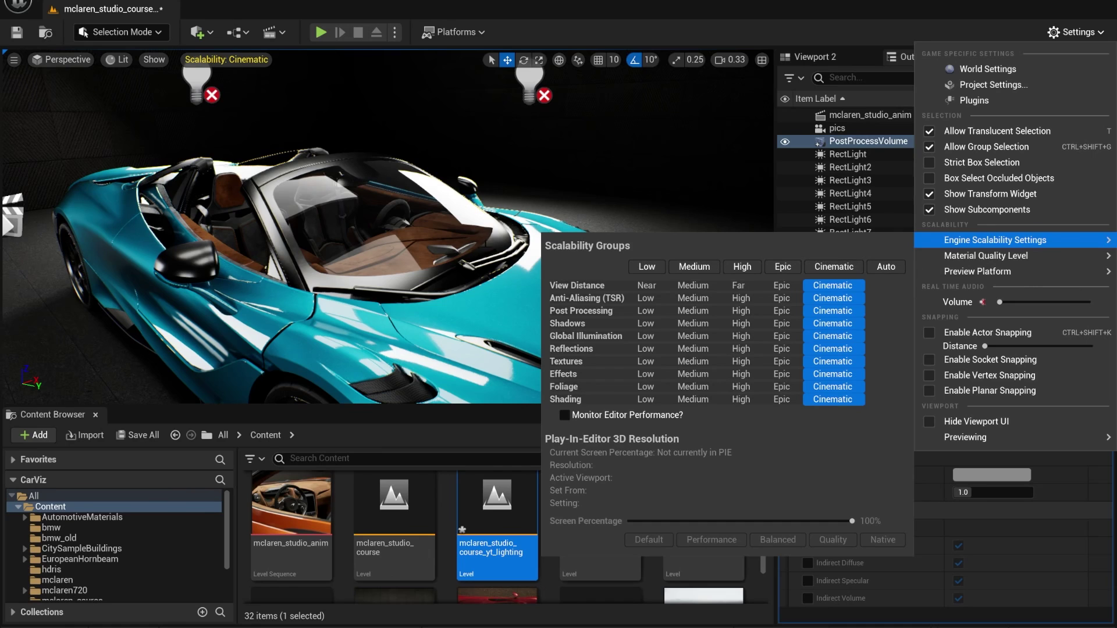
click(783, 266)
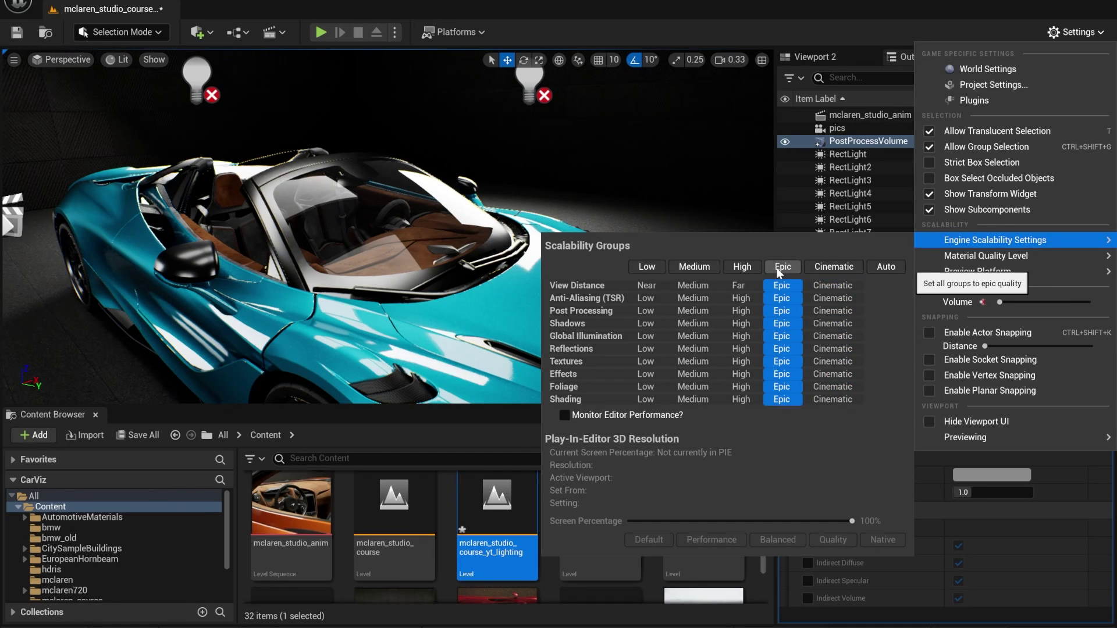
click(615, 181)
right_drag(614, 181, 588, 174)
key(w)
right_drag(509, 236, 558, 234)
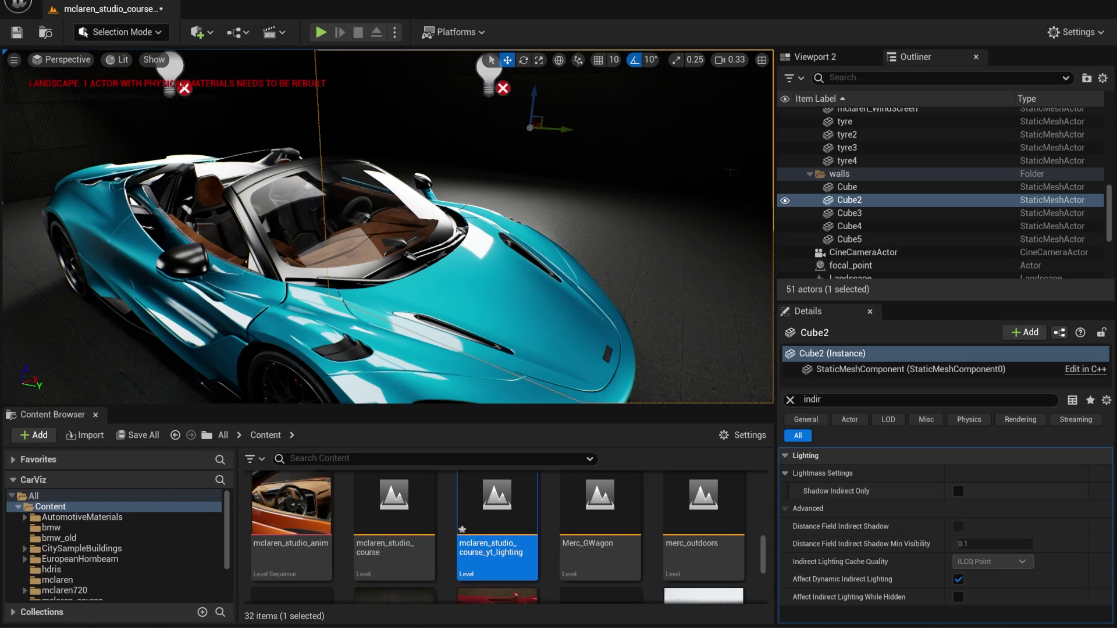
- Set all engine scalability groups to Cinematic and select the landscape floor
click(1102, 36)
mouse_move(989, 239)
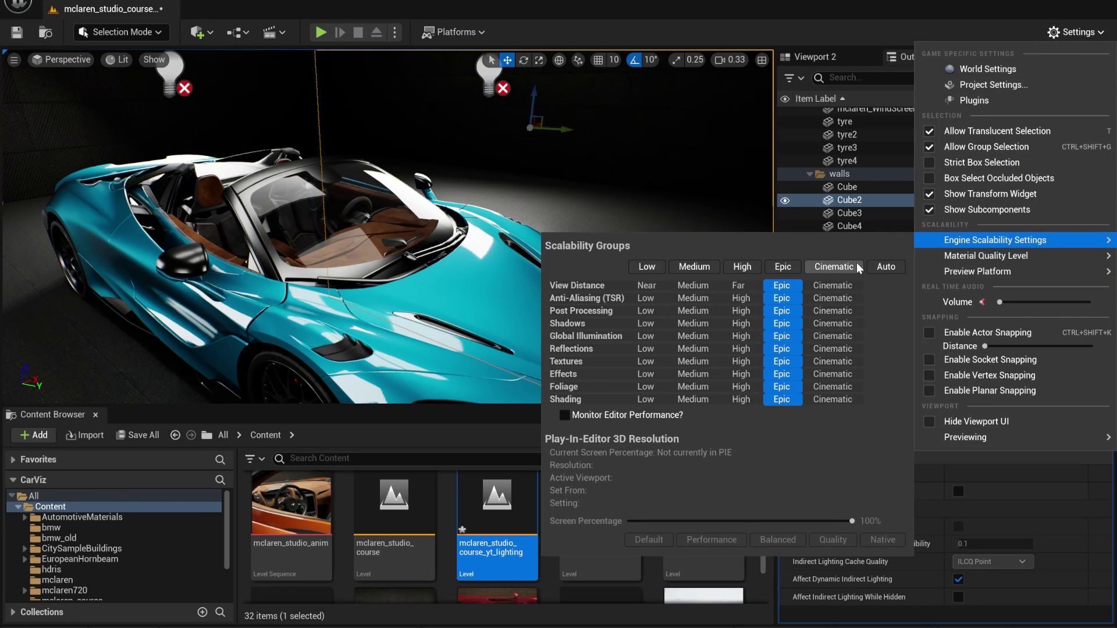
click(835, 265)
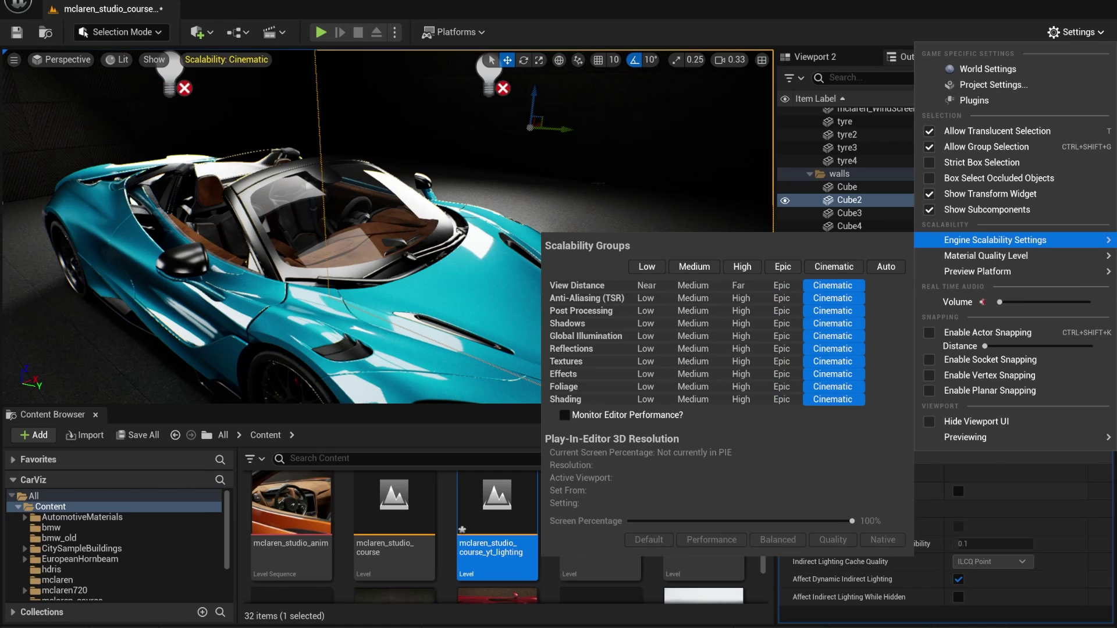
right_drag(372, 233, 337, 218)
click(349, 337)
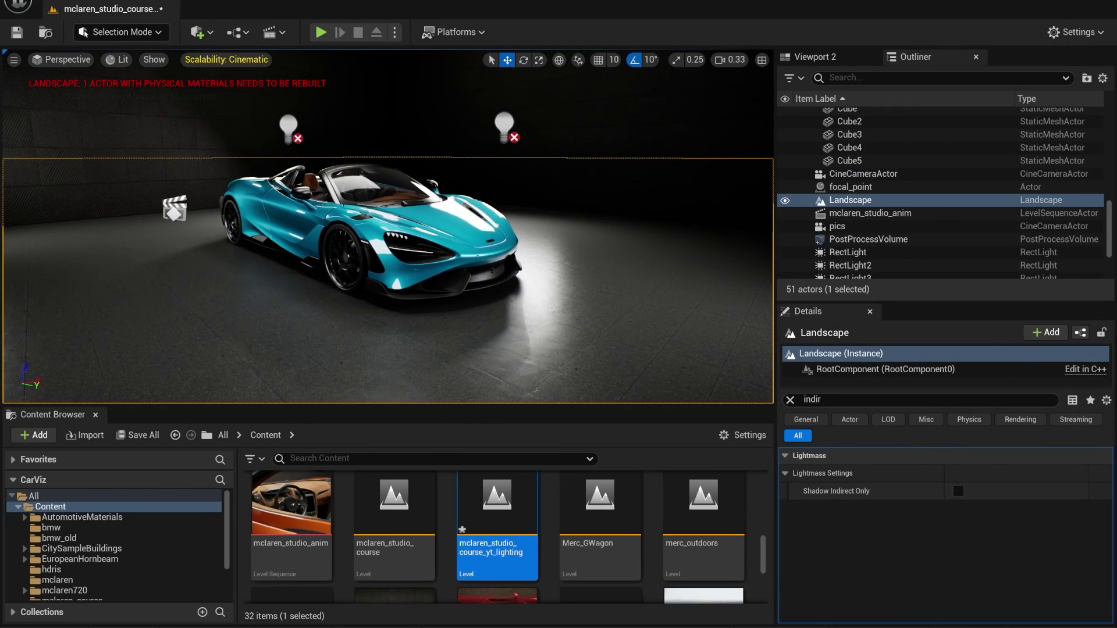
- Check the lighting from the car's front and front corner, and clear the landscape's property search filter
right_drag(616, 225, 600, 252)
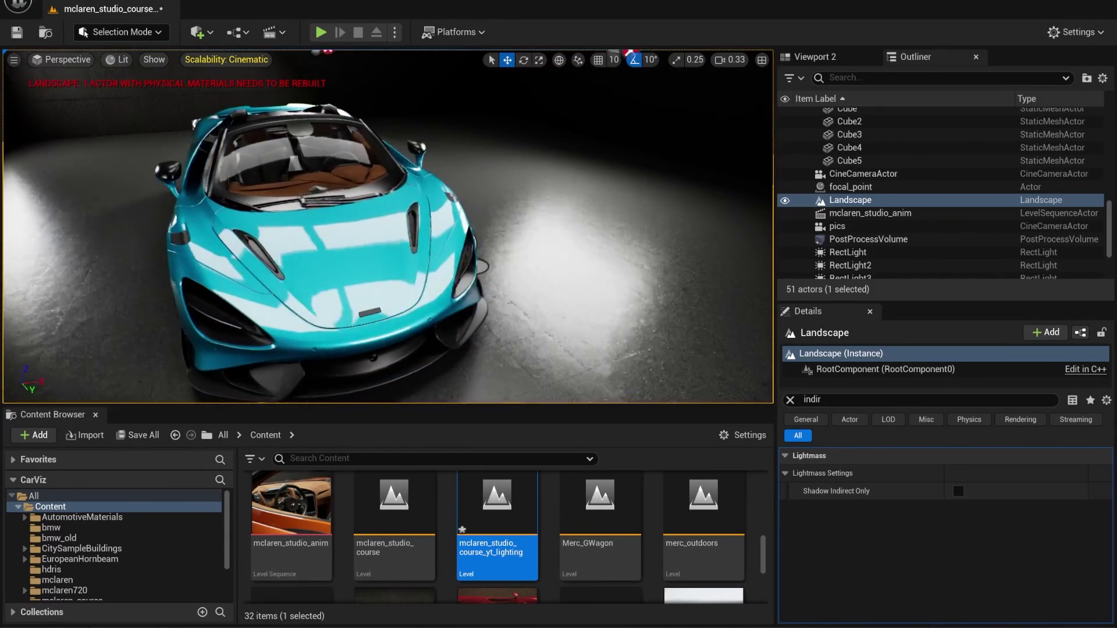
right_drag(332, 247, 349, 243)
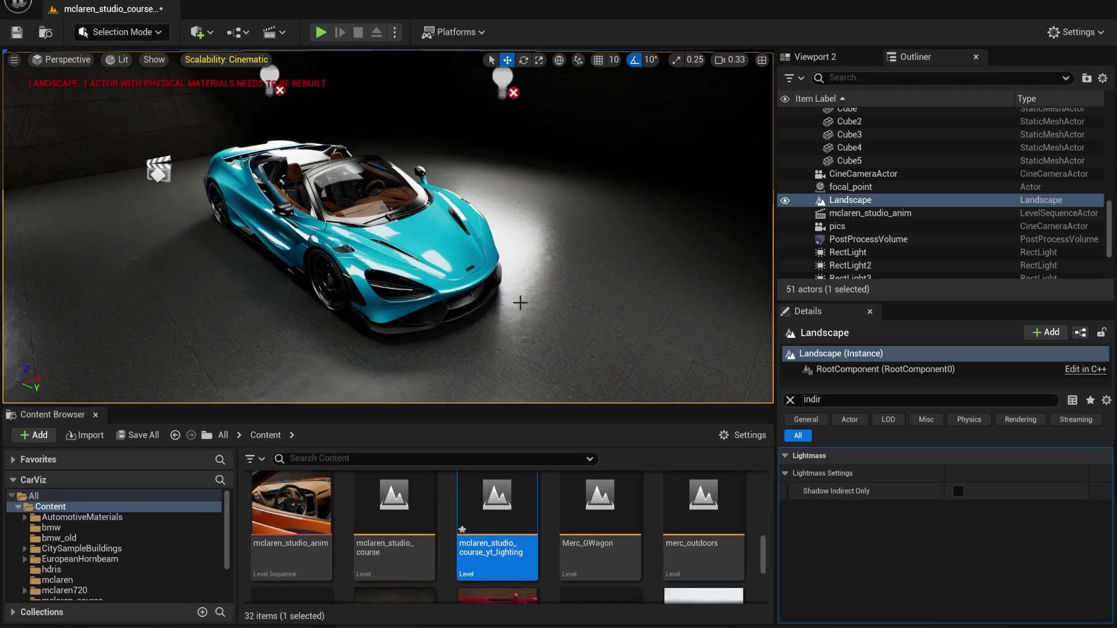
right_drag(520, 303, 508, 279)
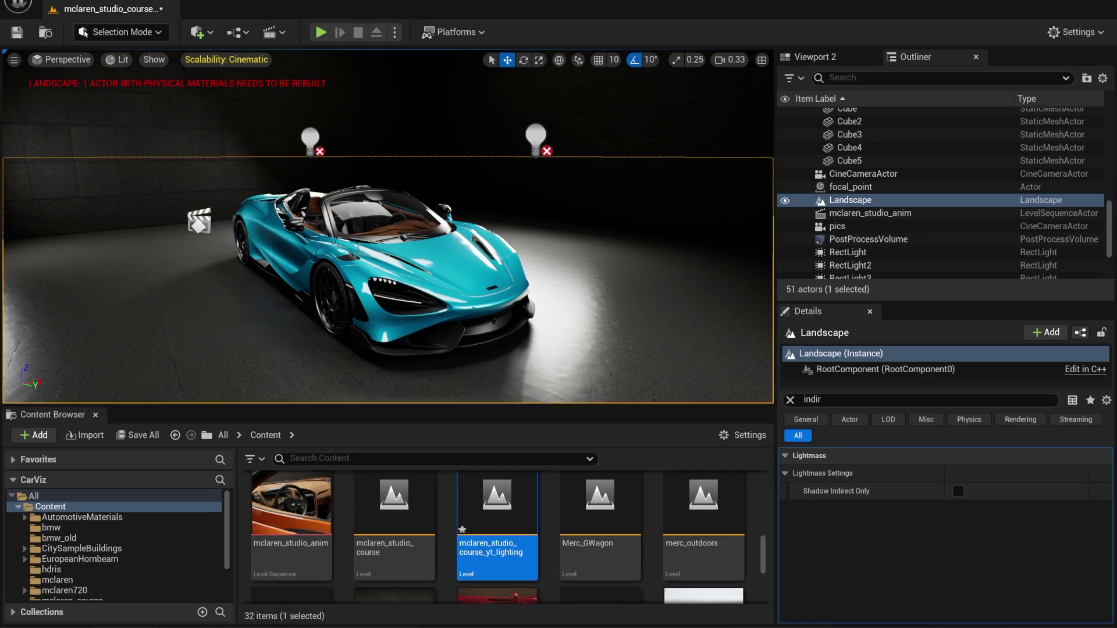
click(790, 400)
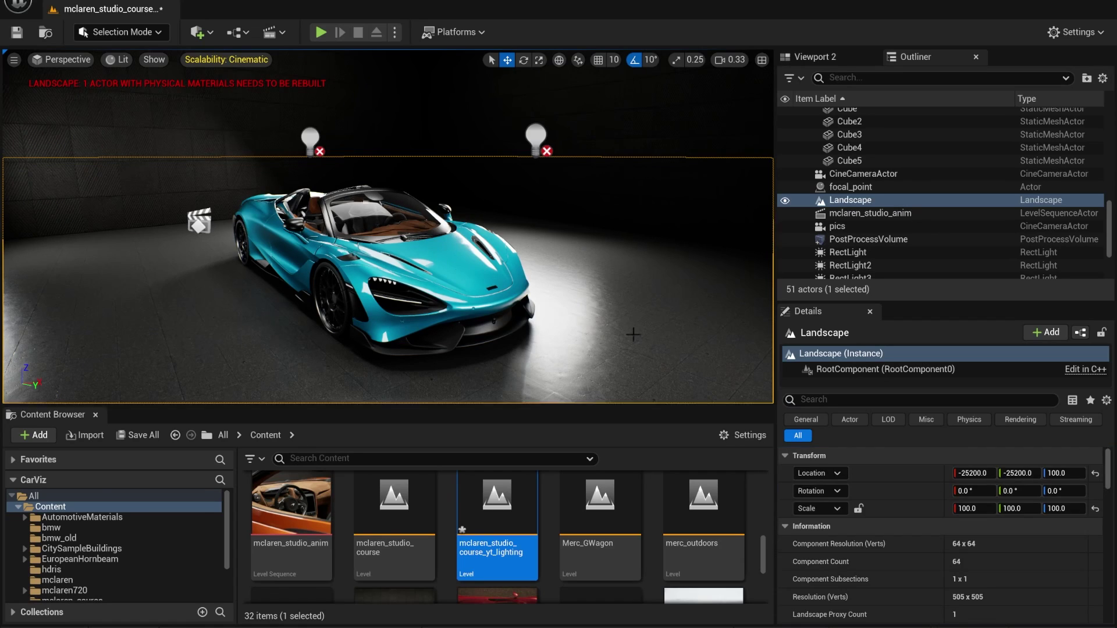